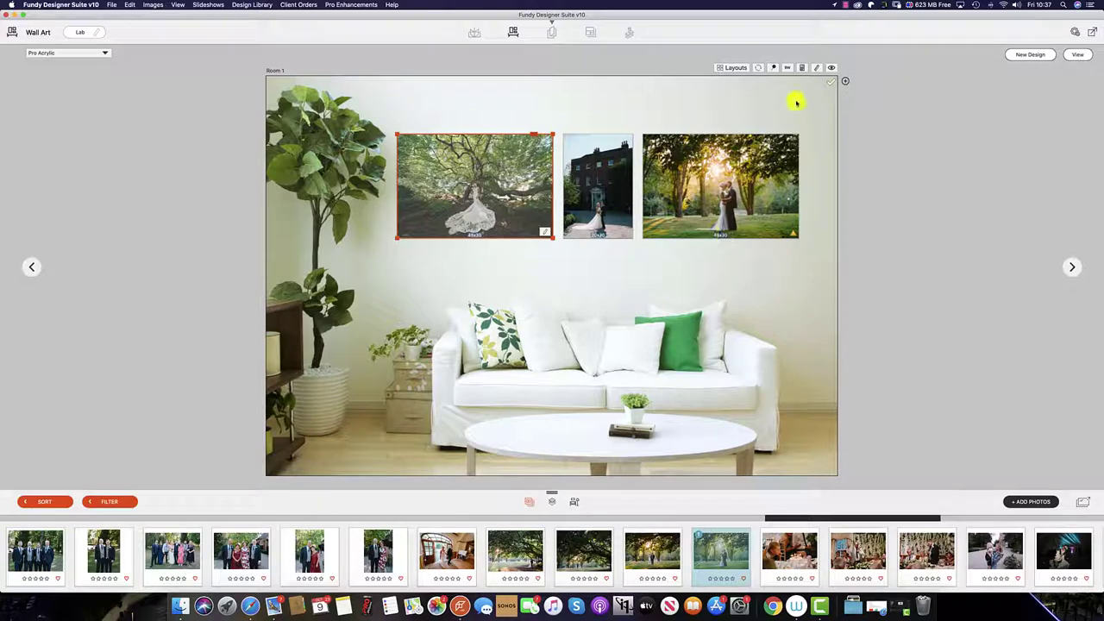
# Save the three-photo design as collection 'Awesome' in Group 2, priced 1000.
pyautogui.click(775, 69)
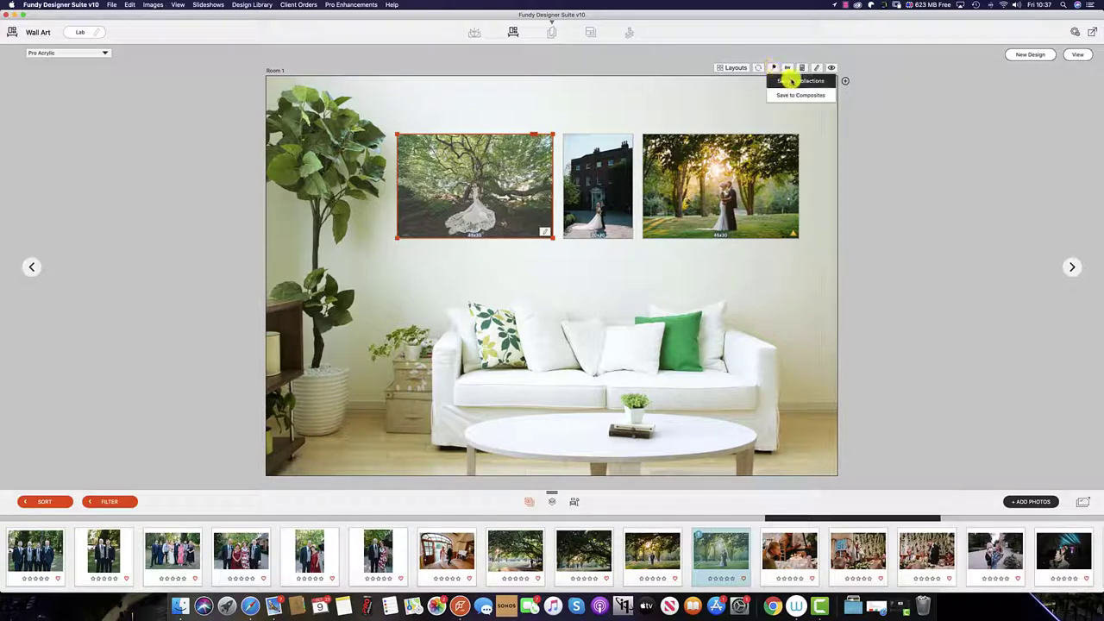
pyautogui.click(791, 79)
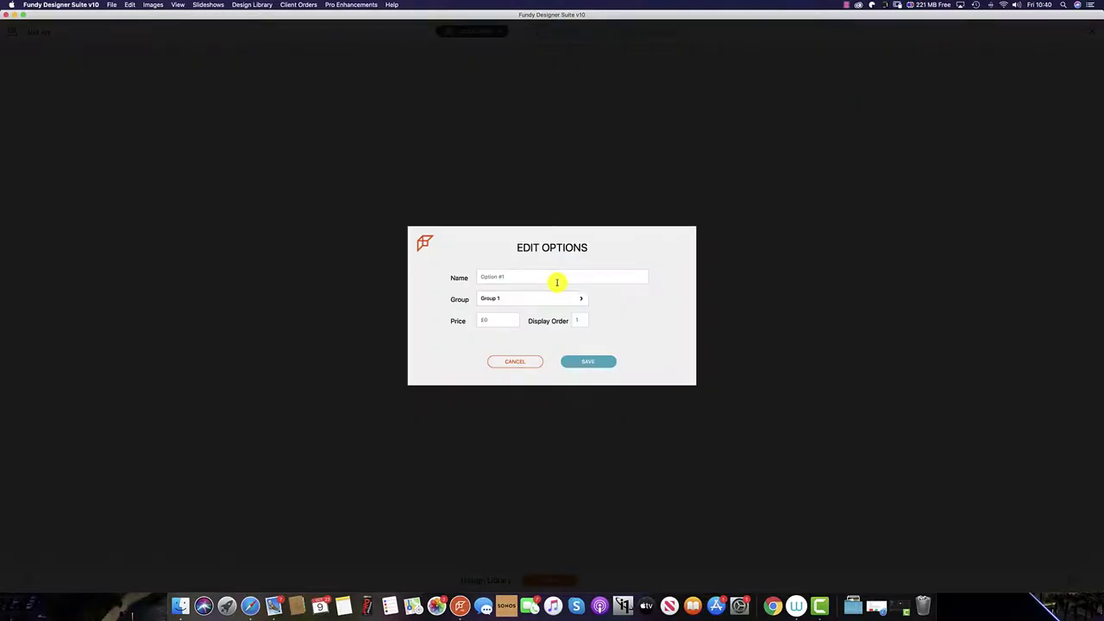
pyautogui.click(543, 279)
pyautogui.write('Awesome')
pyautogui.click(575, 299)
pyautogui.click(544, 313)
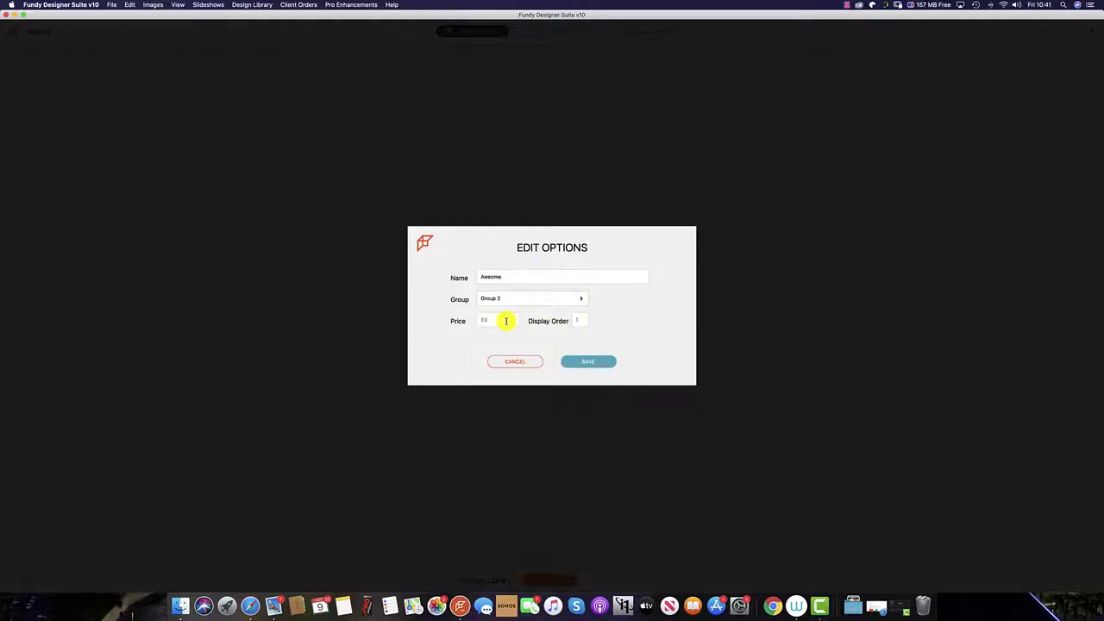
pyautogui.click(578, 298)
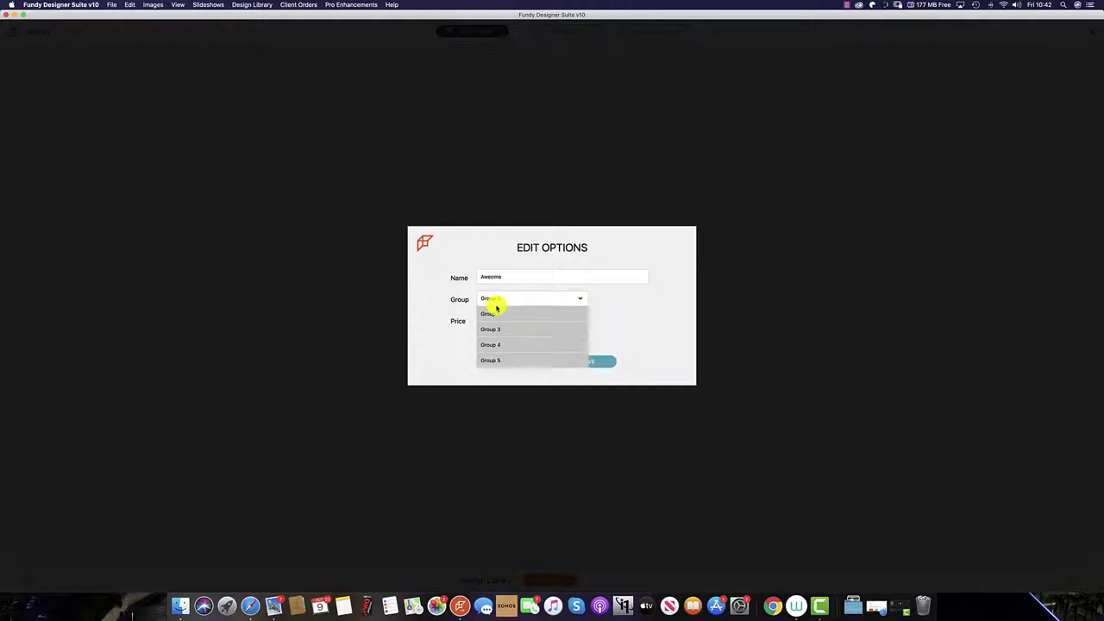
pyautogui.click(586, 303)
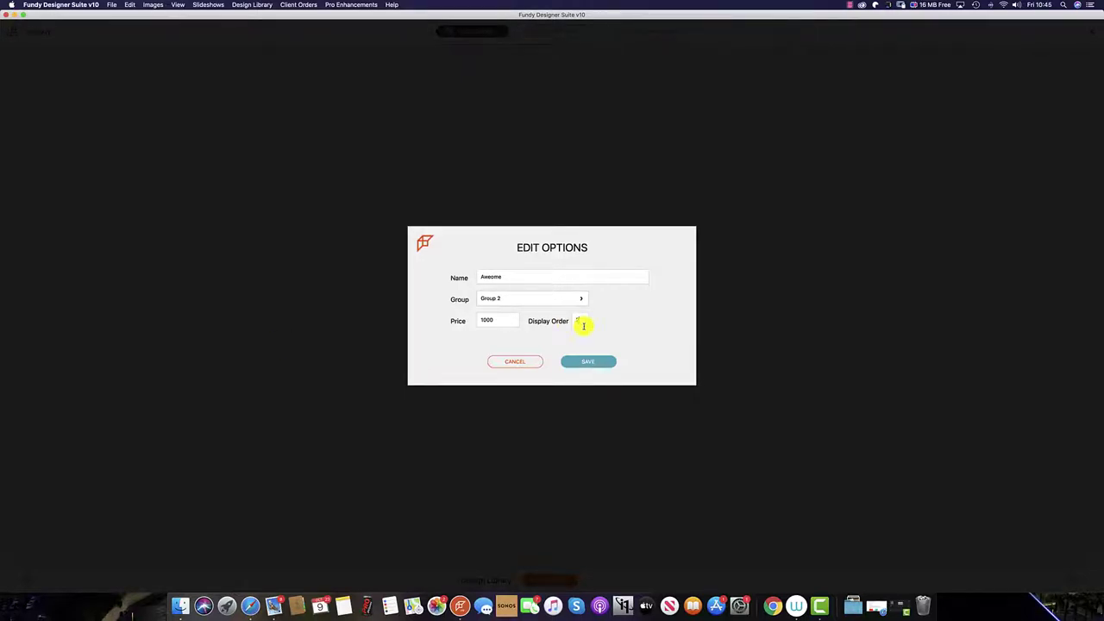
pyautogui.click(589, 358)
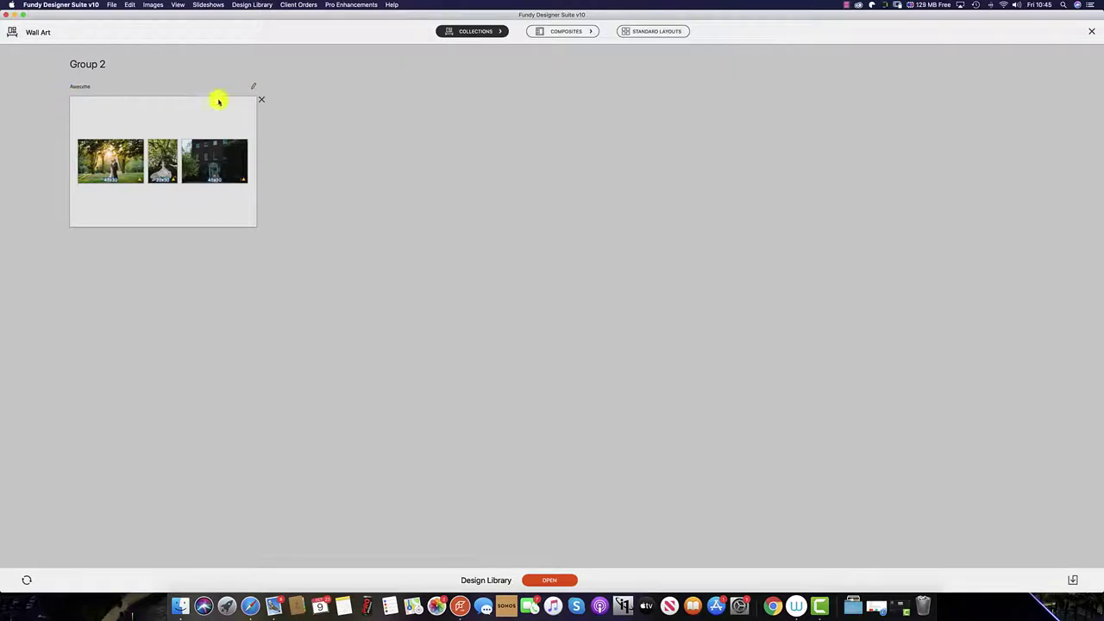
# Show the saved collections list, then close it again.
pyautogui.click(493, 32)
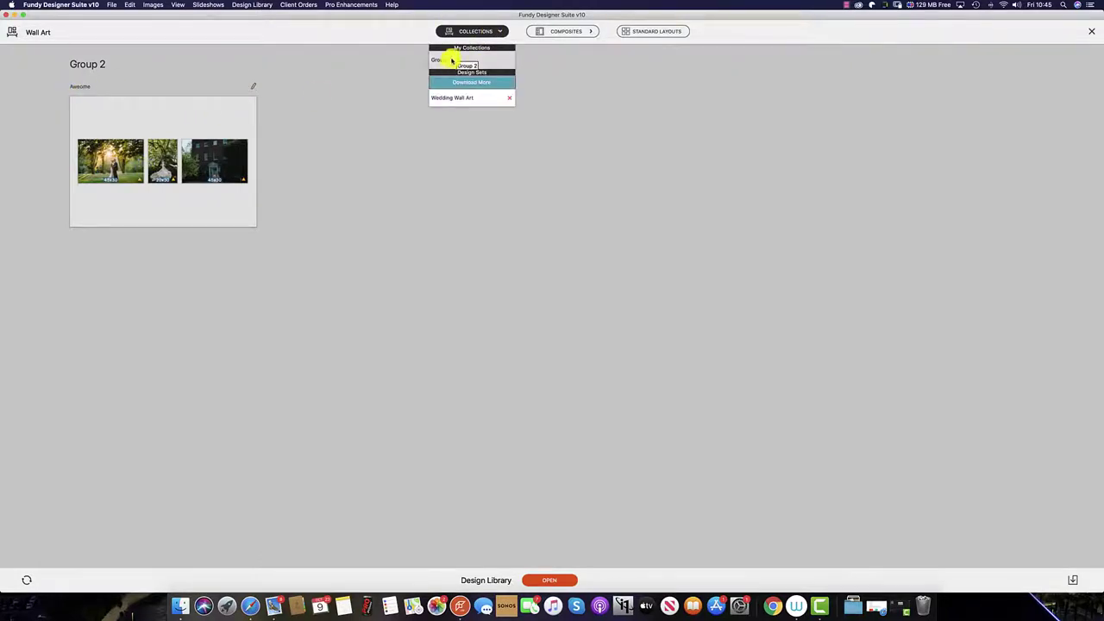
pyautogui.click(460, 32)
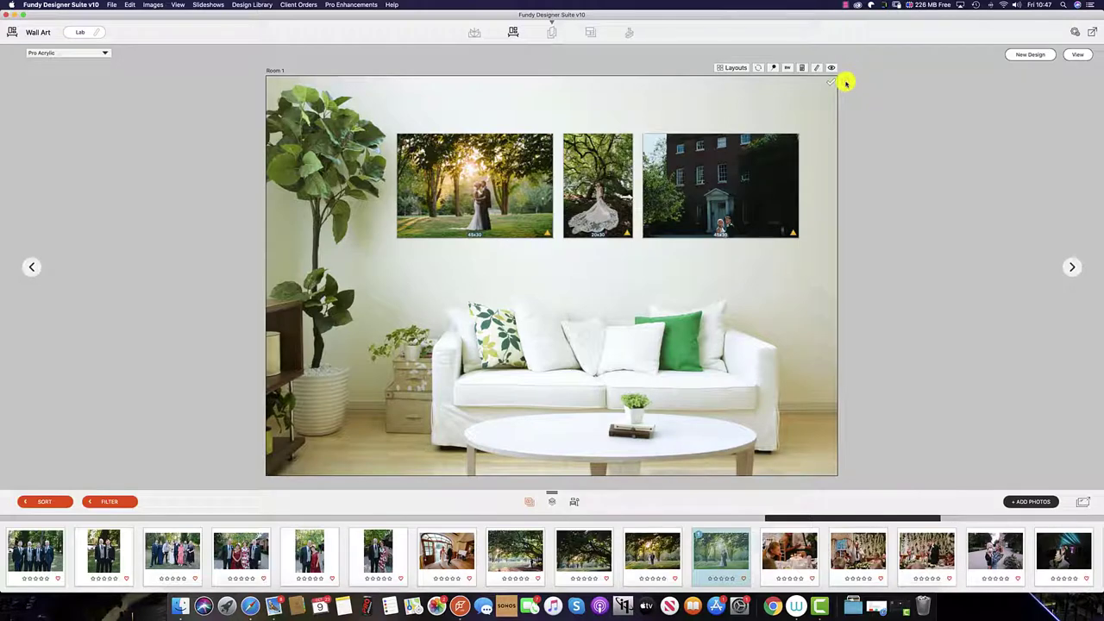
# Add a new gallery so the Room 1 wall is left empty.
pyautogui.click(846, 82)
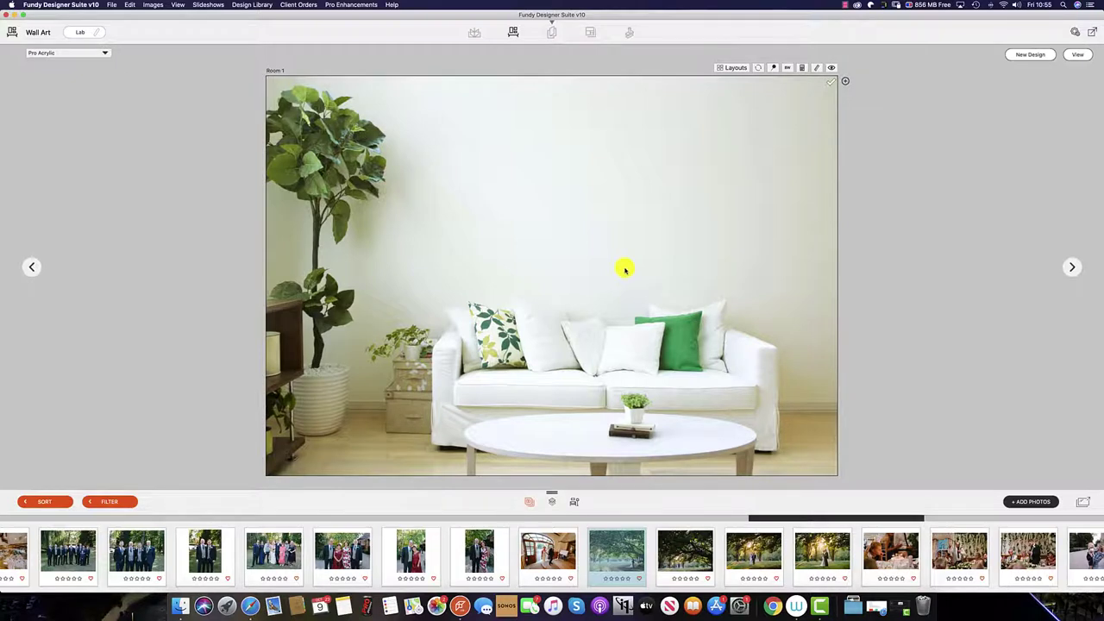
# Place the Group 2 layout on the wall and fill its three frames with filmstrip photos.
pyautogui.click(734, 69)
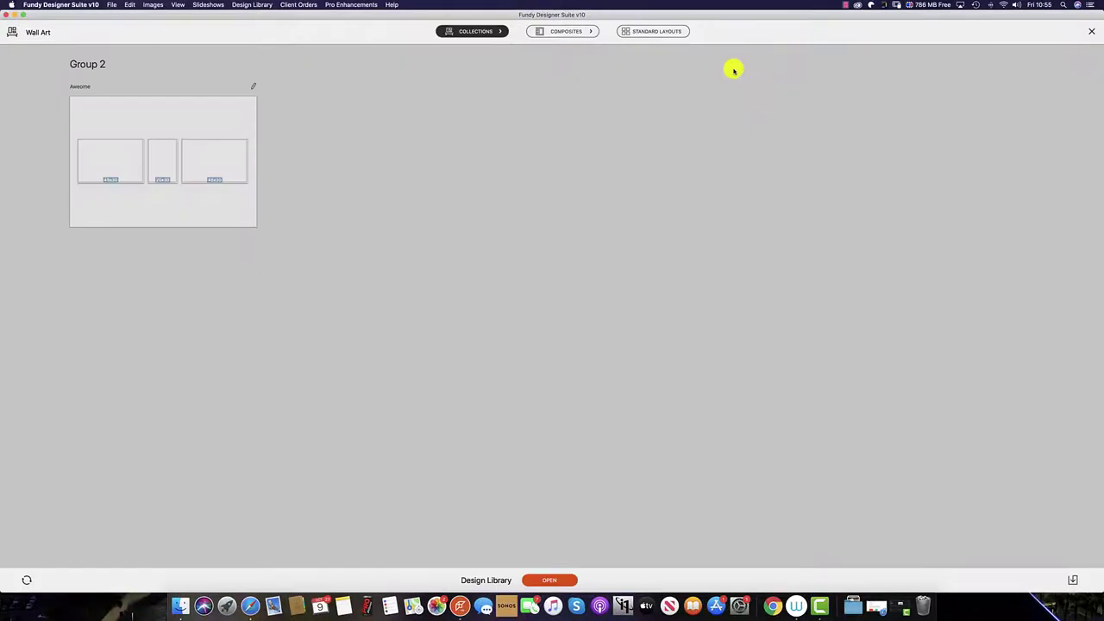
pyautogui.doubleClick(194, 128)
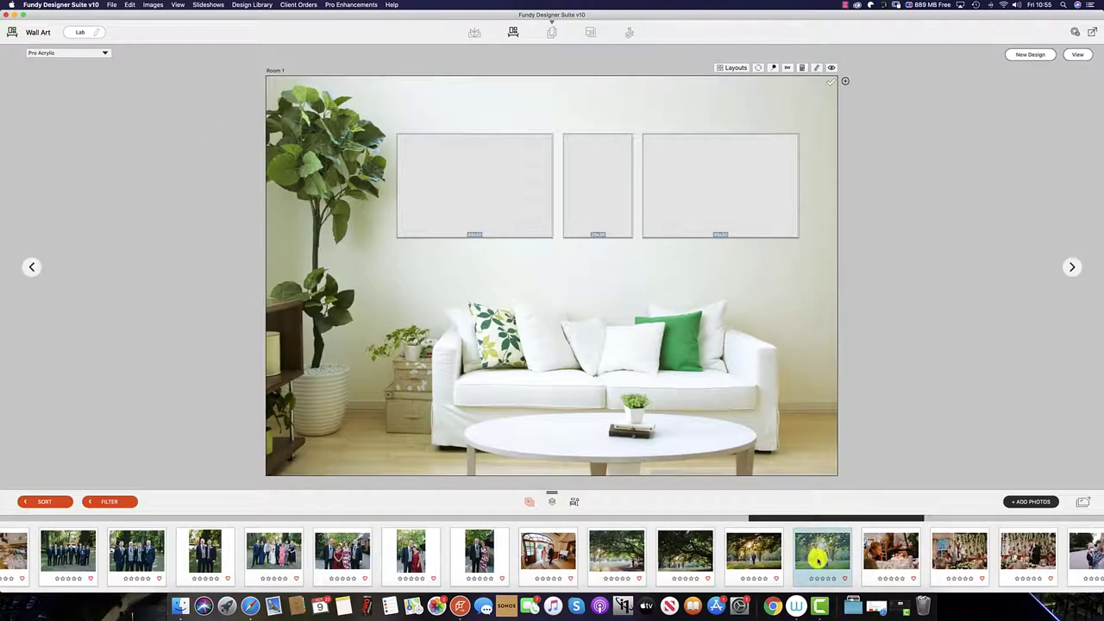
pyautogui.moveTo(817, 560); pyautogui.dragTo(709, 209)
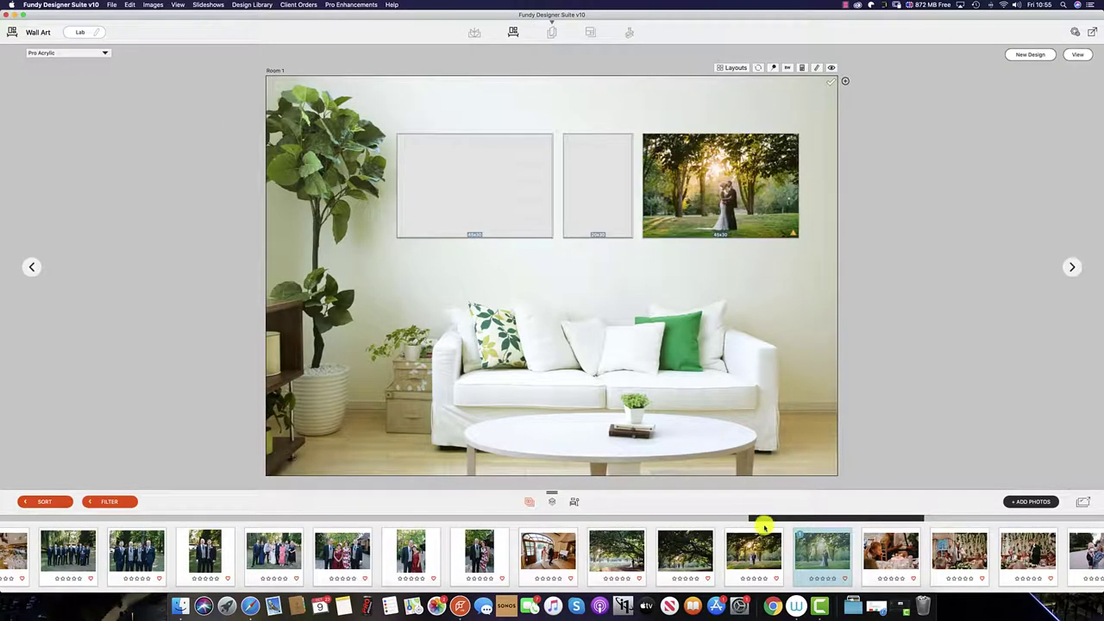
pyautogui.moveTo(753, 548); pyautogui.dragTo(605, 203)
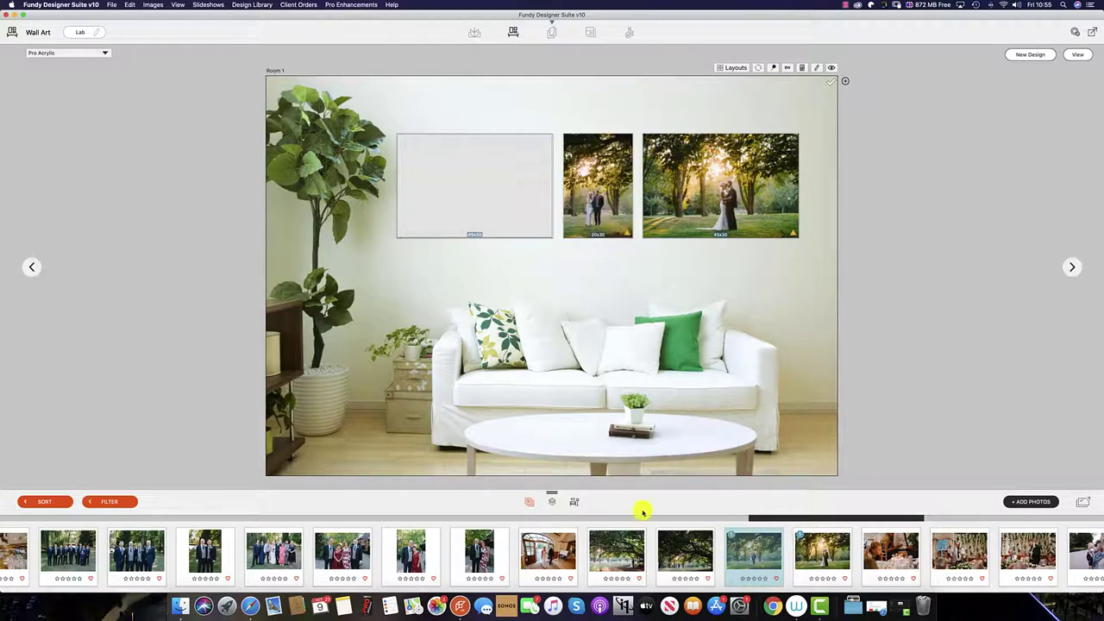
pyautogui.moveTo(681, 549); pyautogui.dragTo(479, 207)
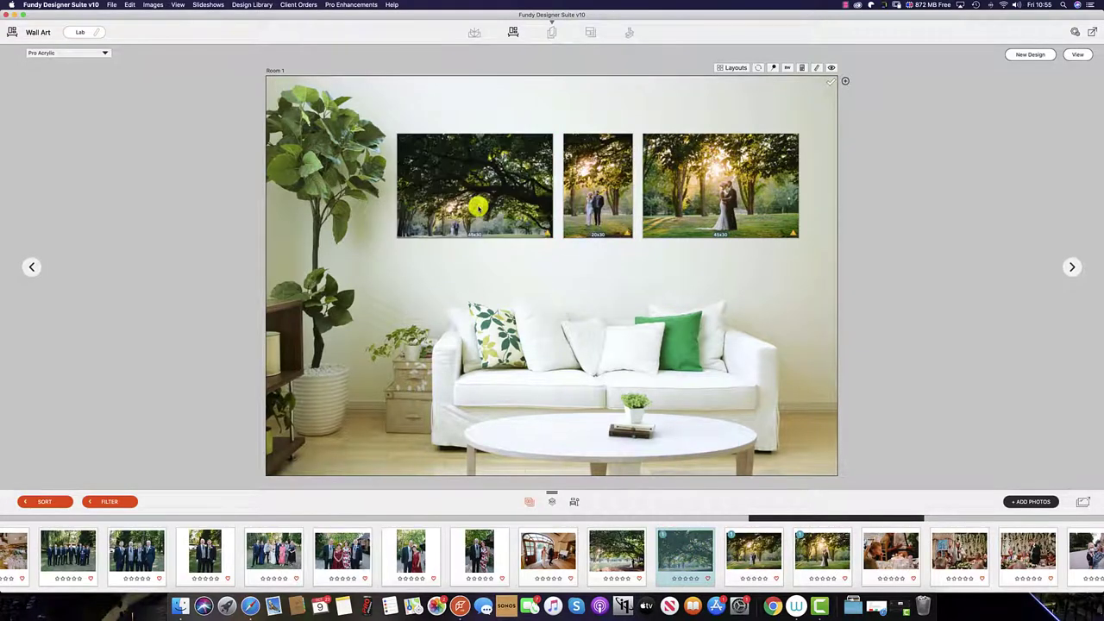
pyautogui.click(719, 197)
# Delete the right, middle and tree-photo frames, clearing the wall.
pyautogui.press('Delete')
pyautogui.click(606, 195)
pyautogui.press('Delete')
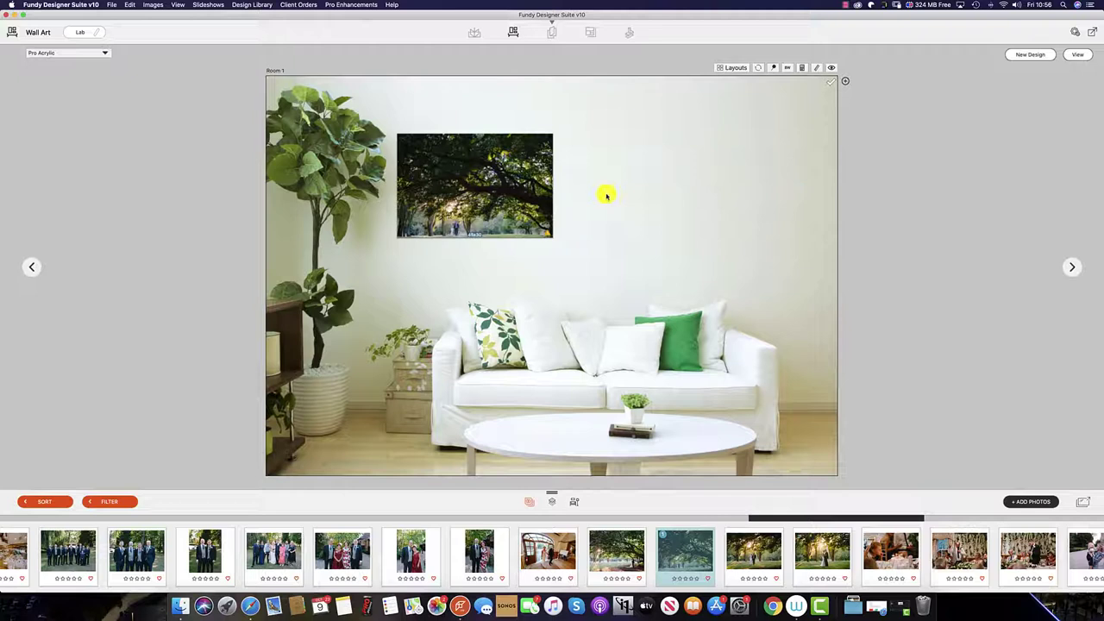
pyautogui.click(522, 186)
pyautogui.press('Delete')
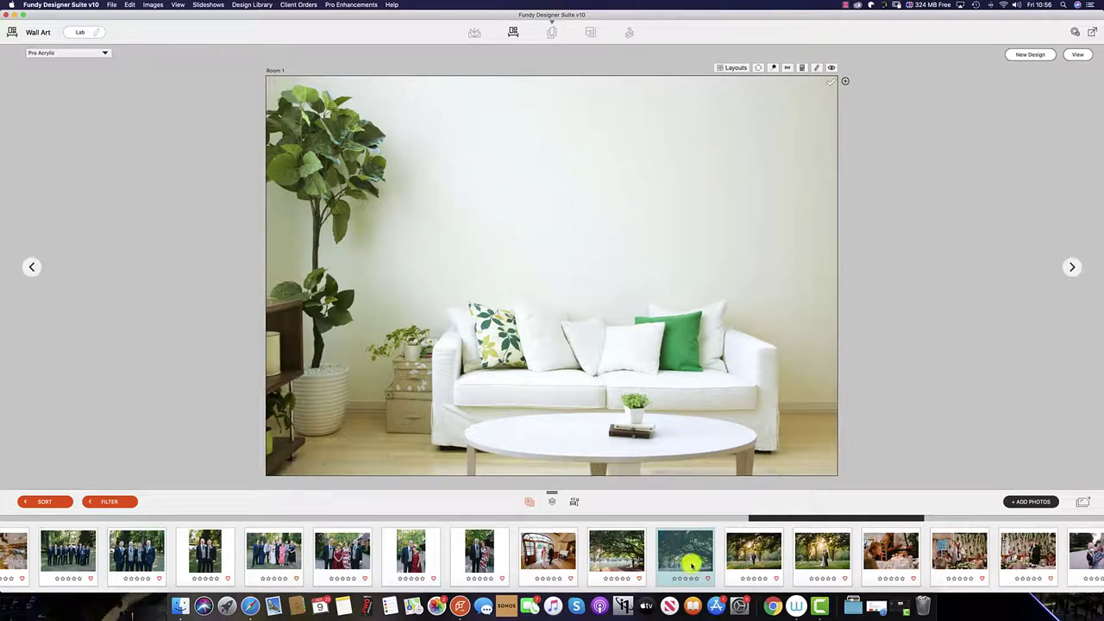
# Hang three photos, apply the Group 2 layout, and move the couple photo into the left frame.
pyautogui.moveTo(690, 563); pyautogui.dragTo(715, 202)
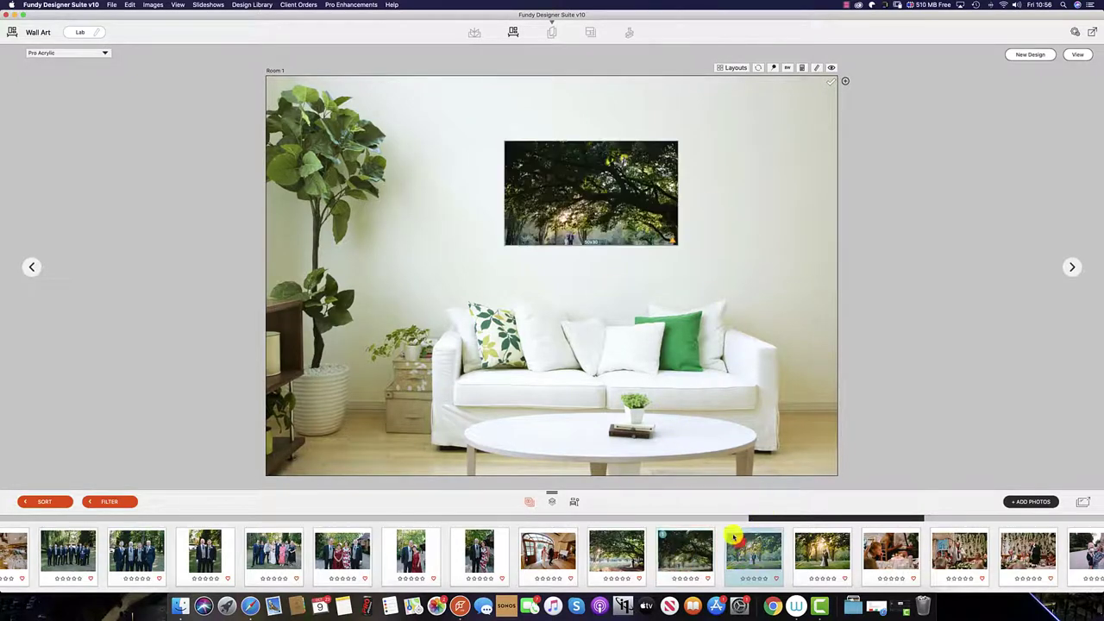
pyautogui.moveTo(734, 538); pyautogui.dragTo(466, 312)
pyautogui.moveTo(811, 533); pyautogui.dragTo(747, 325)
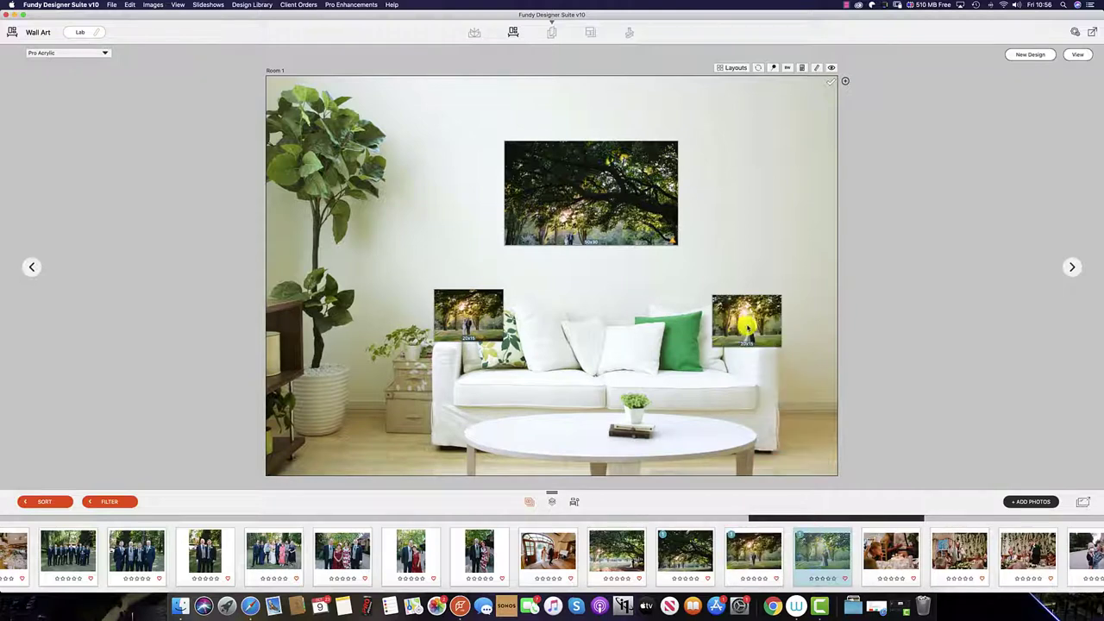
pyautogui.click(719, 69)
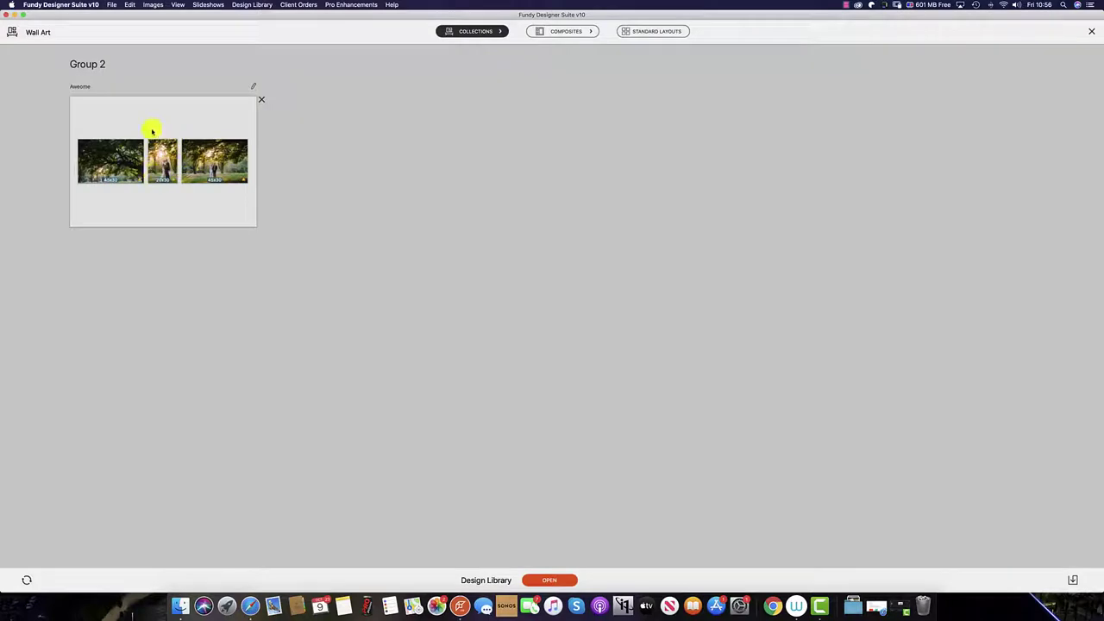
pyautogui.click(219, 173)
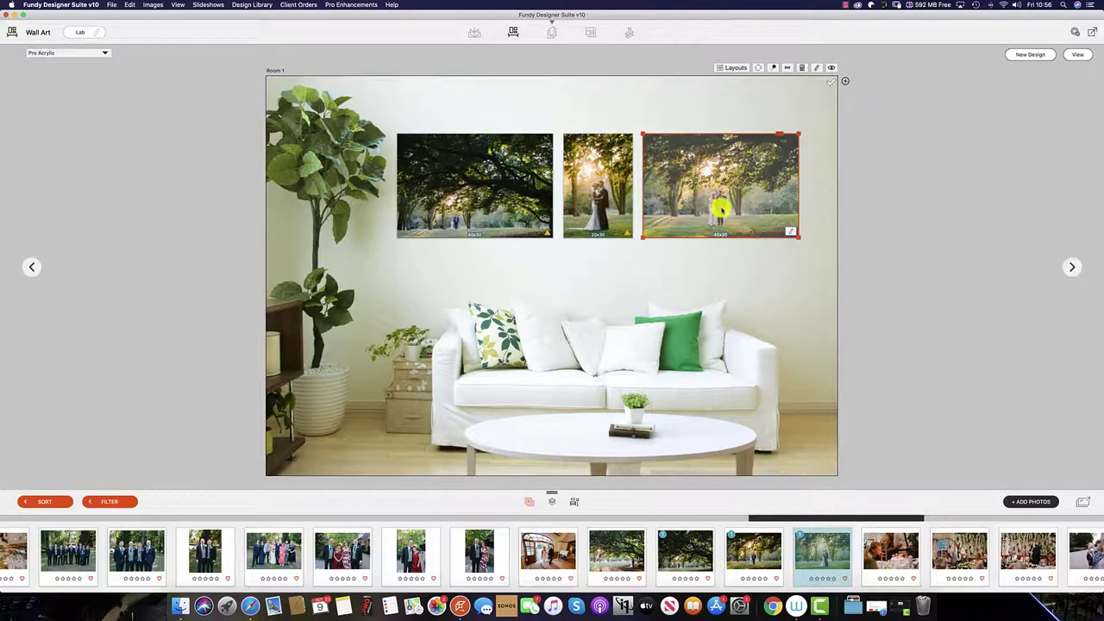
pyautogui.moveTo(720, 207); pyautogui.dragTo(585, 191)
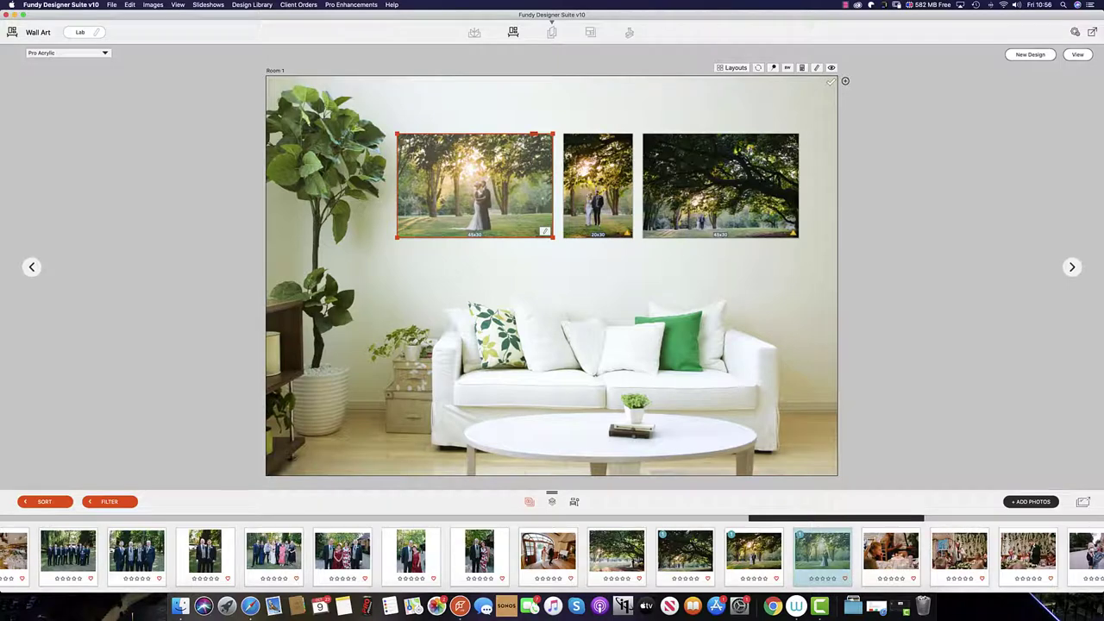
# Delete all three frames, leaving the wall empty.
pyautogui.click(732, 210)
pyautogui.press('Delete')
pyautogui.click(569, 185)
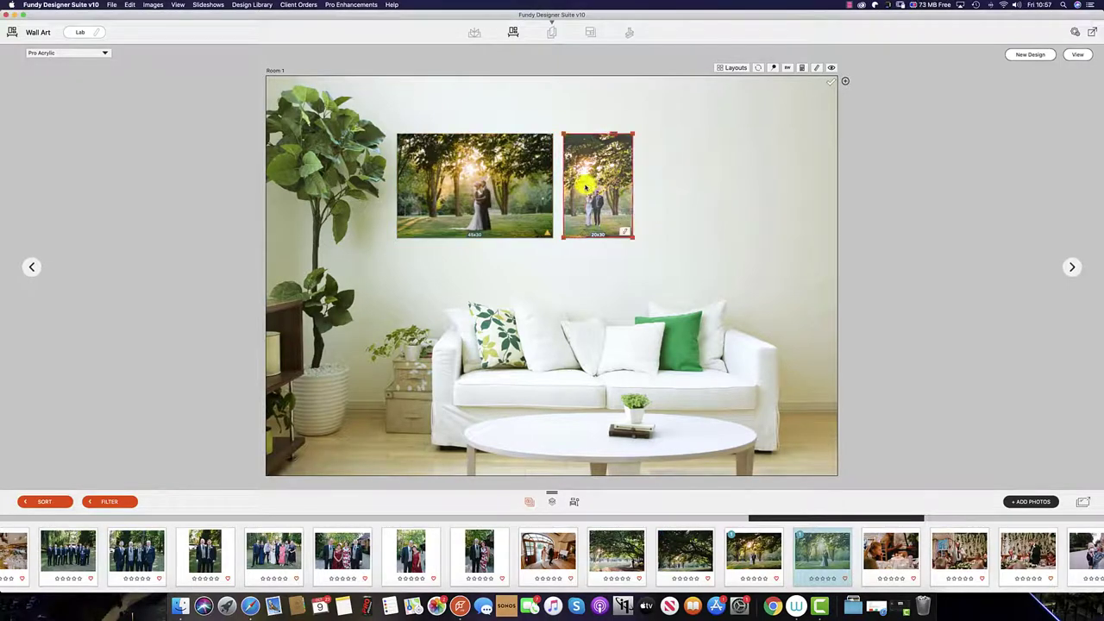
pyautogui.press('Delete')
pyautogui.click(531, 179)
pyautogui.press('Delete')
# Hang four tree photos and apply the saved Group 2 collection layout to them.
pyautogui.moveTo(614, 556); pyautogui.dragTo(411, 305)
pyautogui.moveTo(685, 552); pyautogui.dragTo(762, 511)
pyautogui.moveTo(754, 547); pyautogui.dragTo(586, 395)
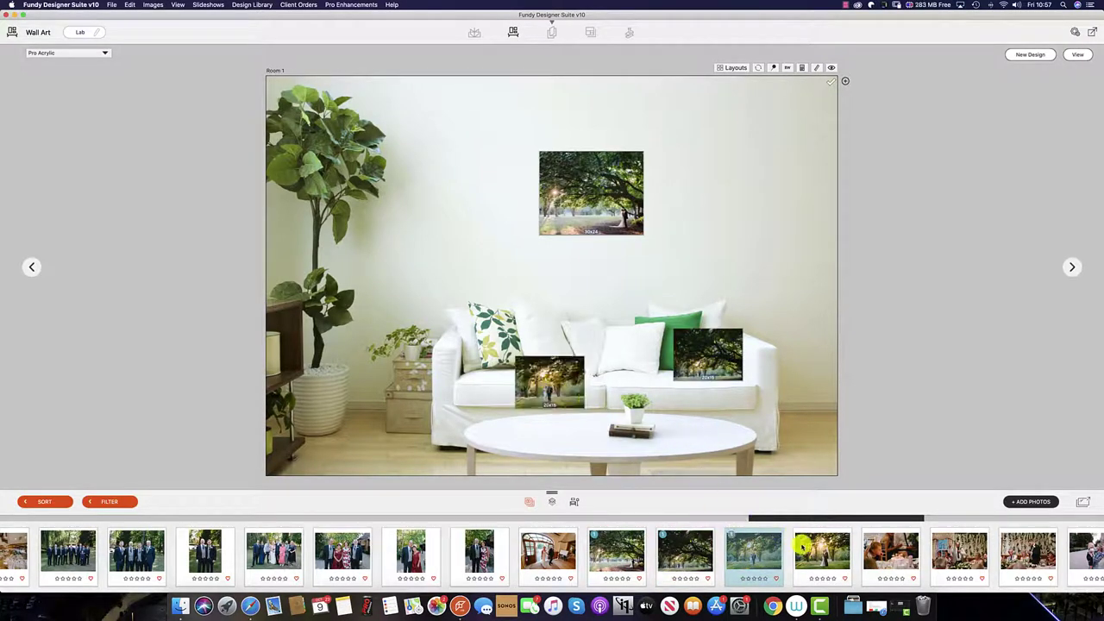
pyautogui.moveTo(802, 545); pyautogui.dragTo(466, 293)
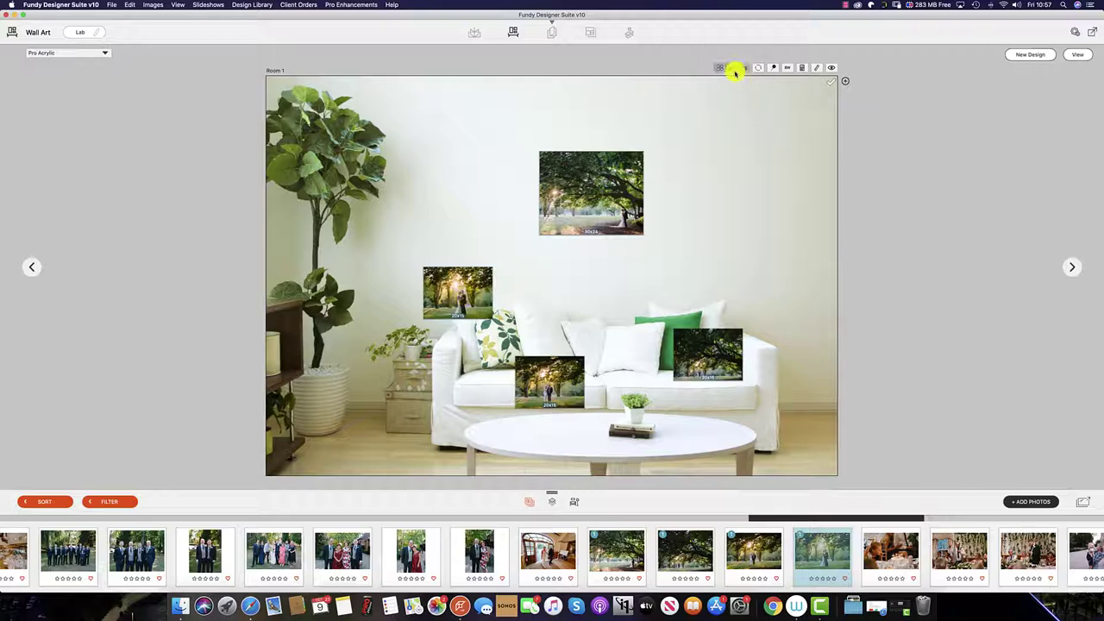
pyautogui.click(735, 69)
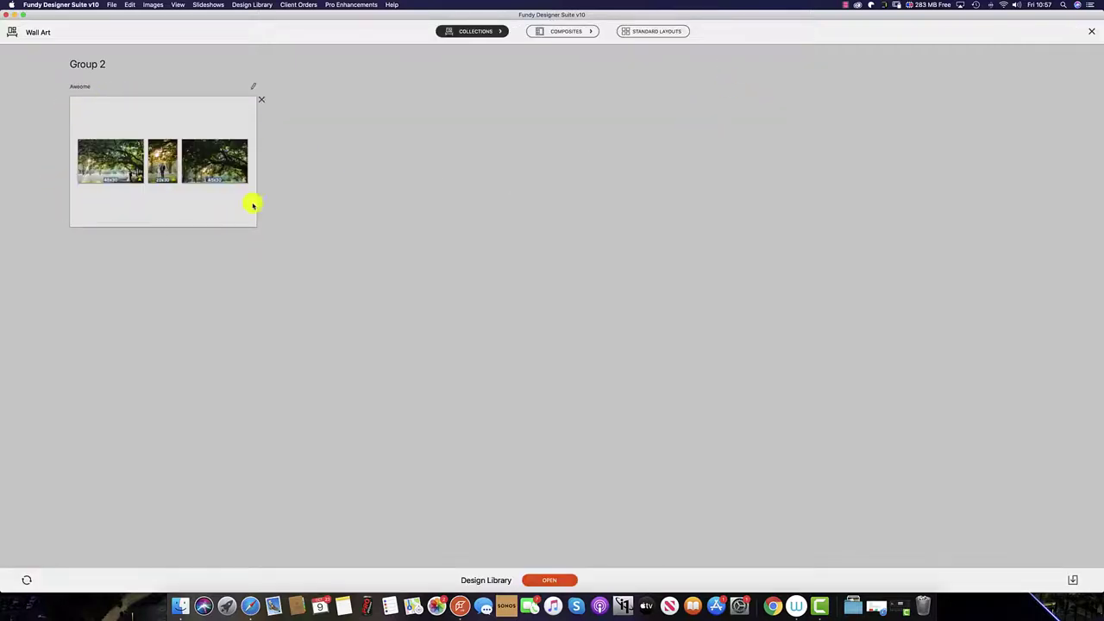
pyautogui.click(226, 162)
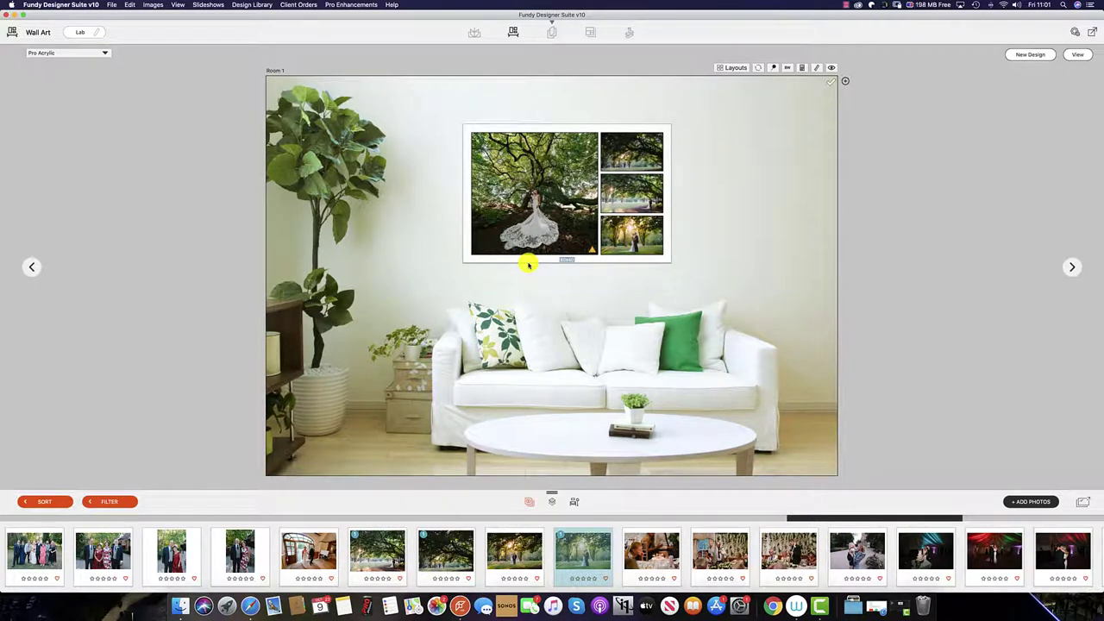
# Dismiss the save options and nudge the collage slightly sideways on the wall.
pyautogui.click(773, 69)
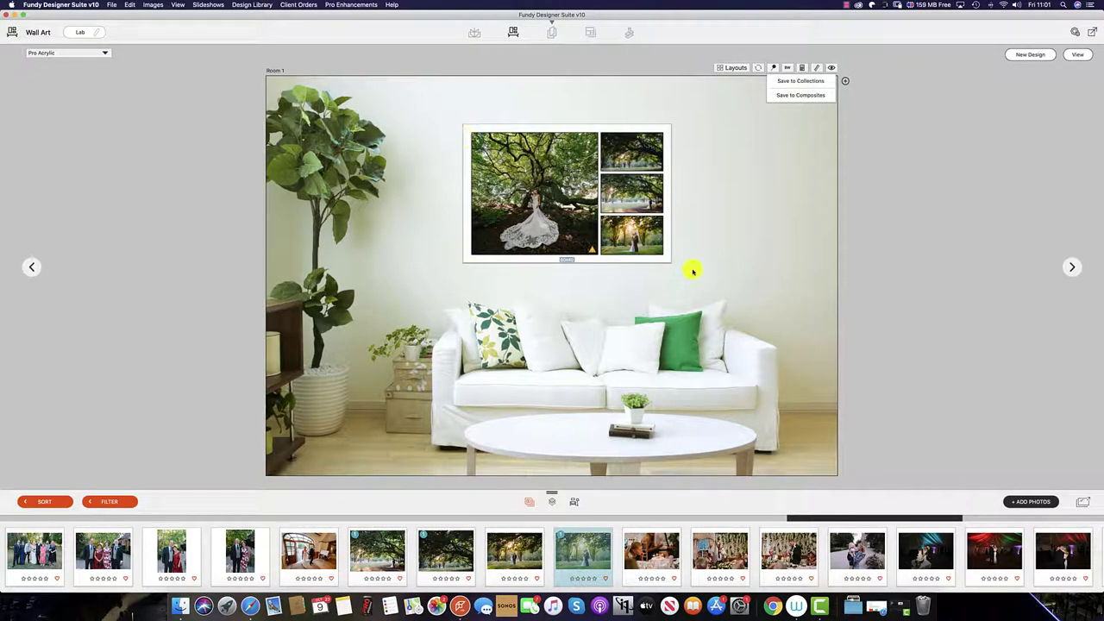
pyautogui.click(633, 125)
pyautogui.moveTo(650, 123)
pyautogui.mouseDown()
pyautogui.moveTo(633, 123)
pyautogui.moveTo(663, 123)
pyautogui.mouseUp()
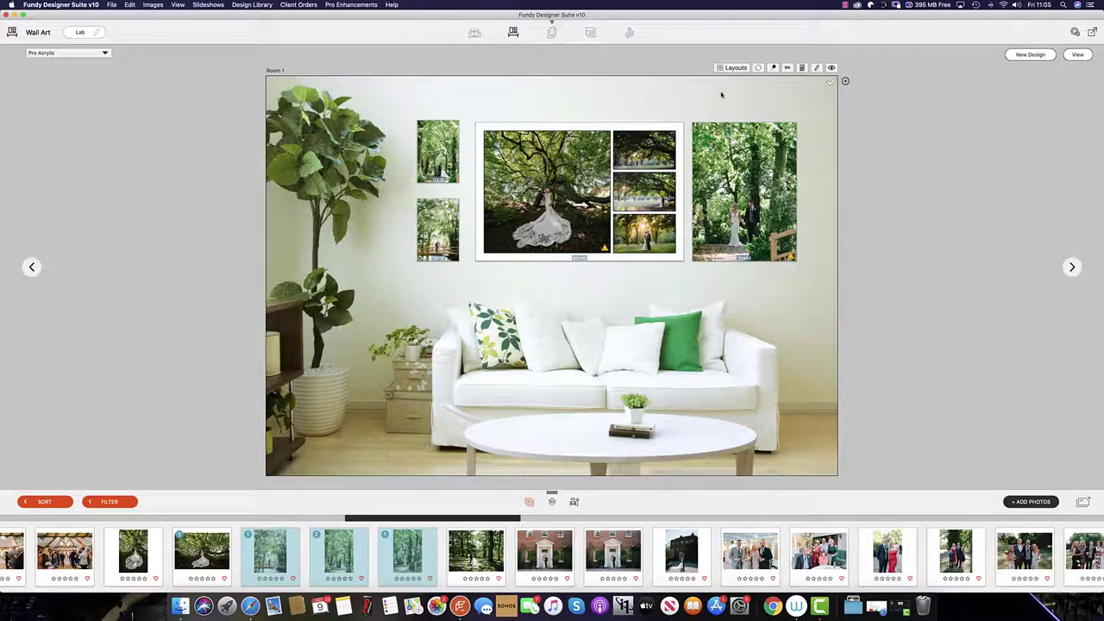
# Save the wall arrangement as composite 'multi' with price 3000.
pyautogui.click(772, 67)
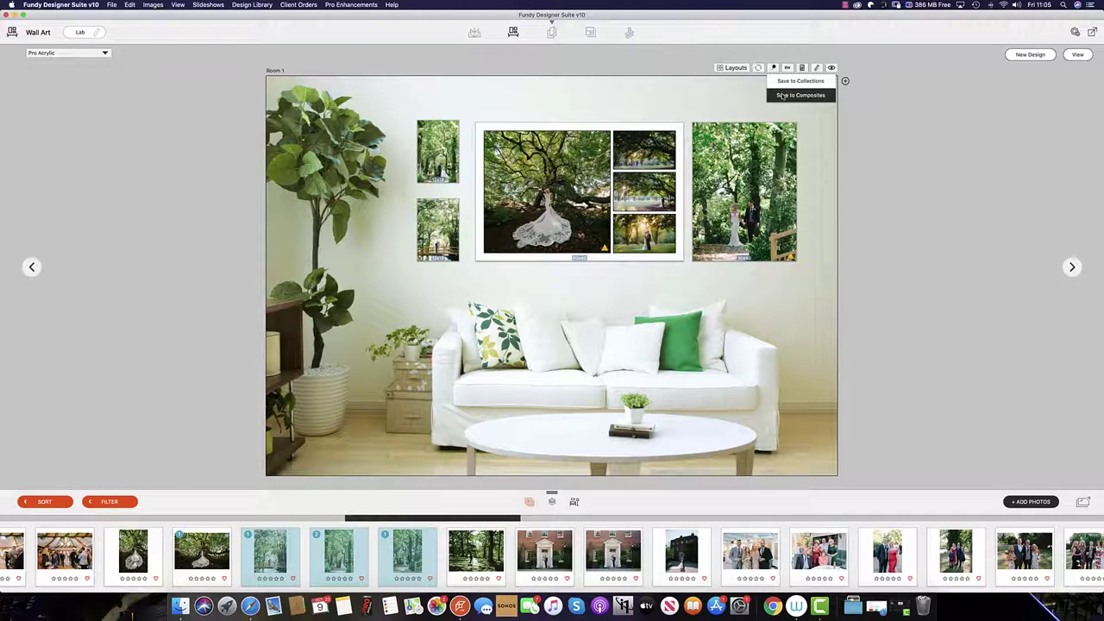
pyautogui.click(781, 94)
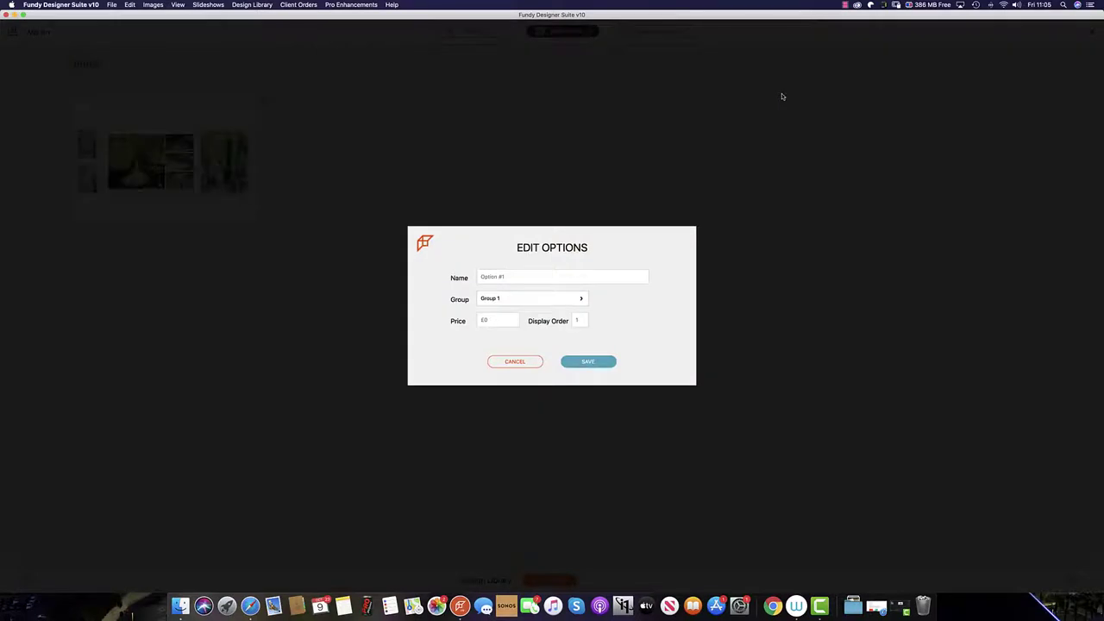
pyautogui.click(500, 279)
pyautogui.write('mult')
pyautogui.press('BackSpace')
pyautogui.write('3000')
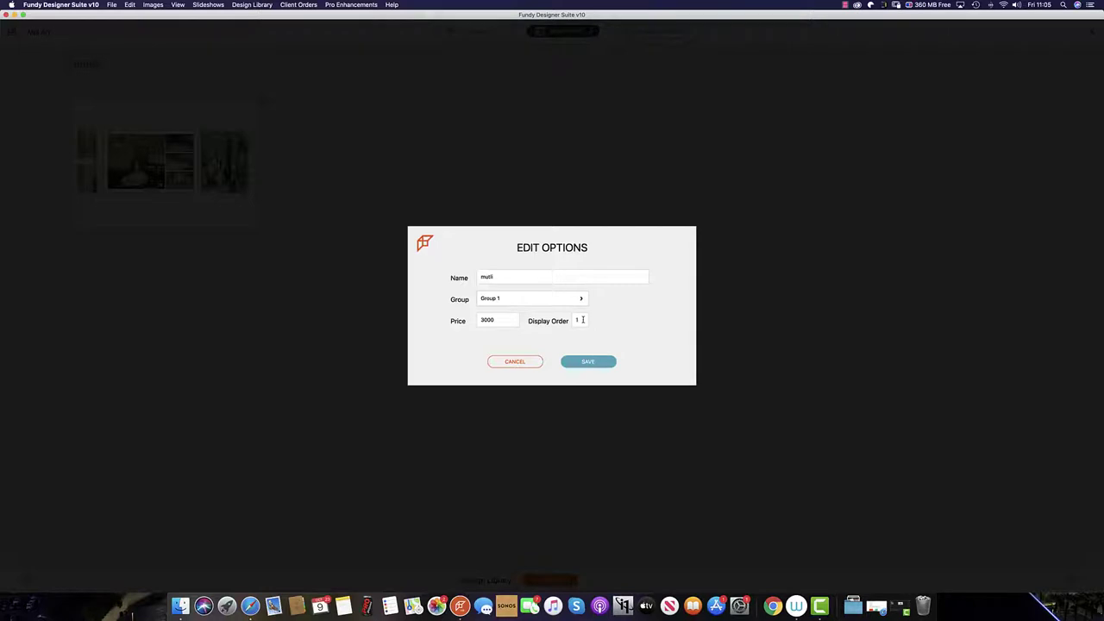
pyautogui.click(591, 365)
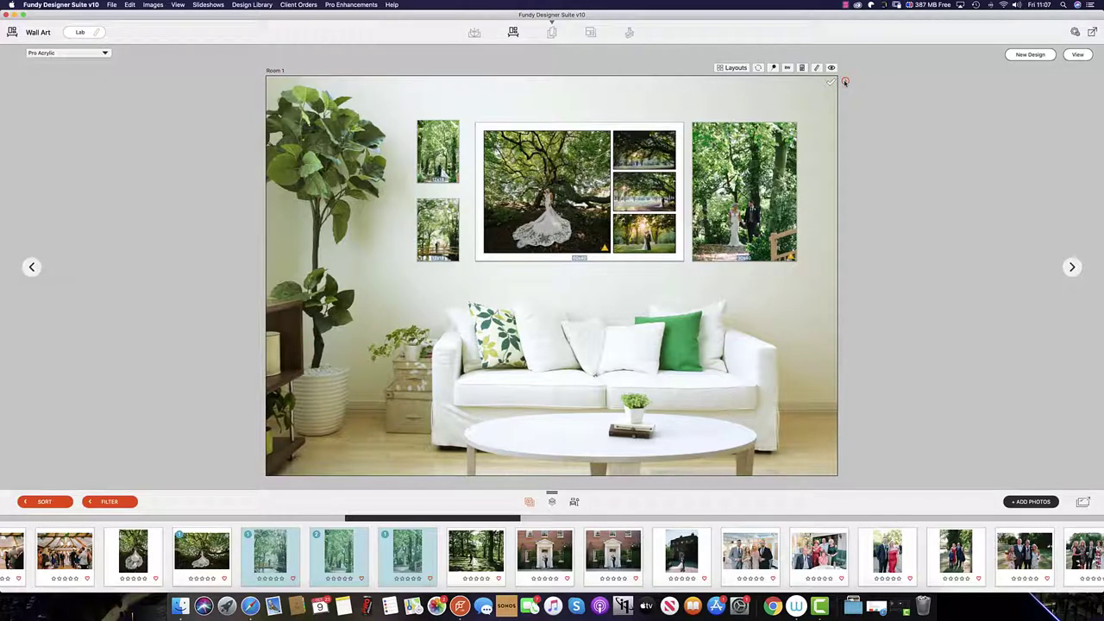
# Start a new gallery and drag a forest photo onto the wall, creating the six-print layout.
pyautogui.click(845, 82)
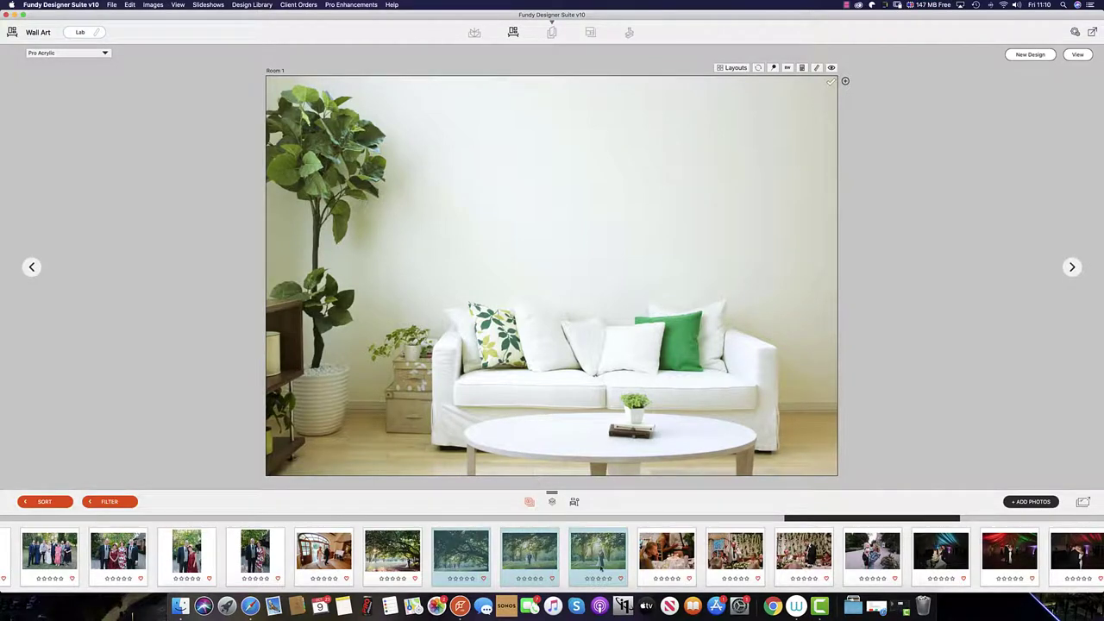
pyautogui.moveTo(610, 540); pyautogui.dragTo(598, 264)
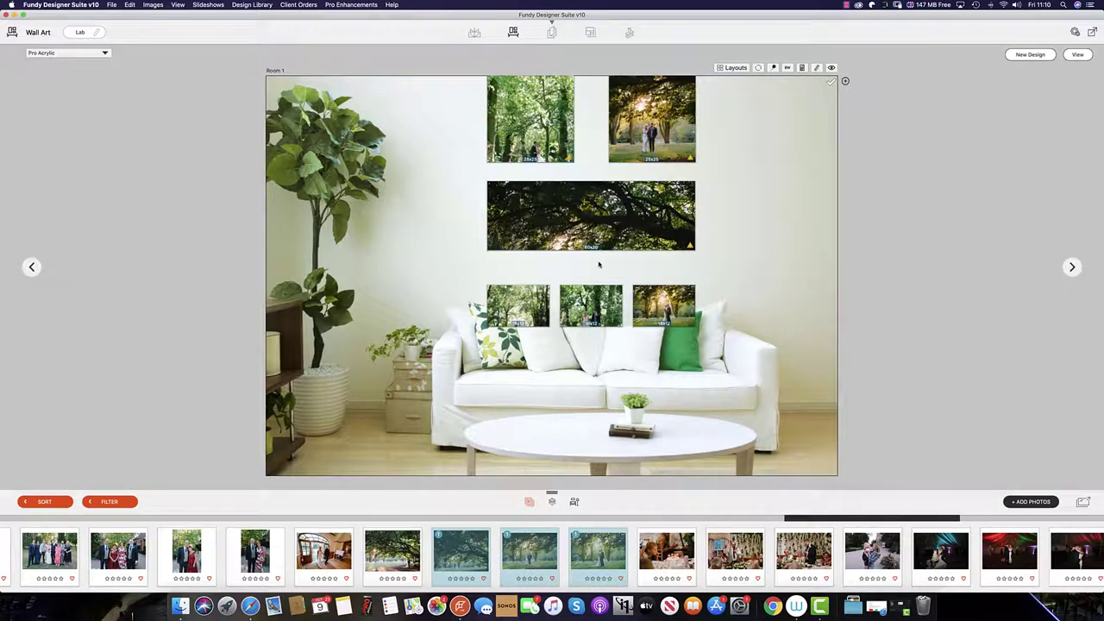
# Apply the second 'multi' composite and fill its empty top-left frame with a forest photo.
pyautogui.click(728, 68)
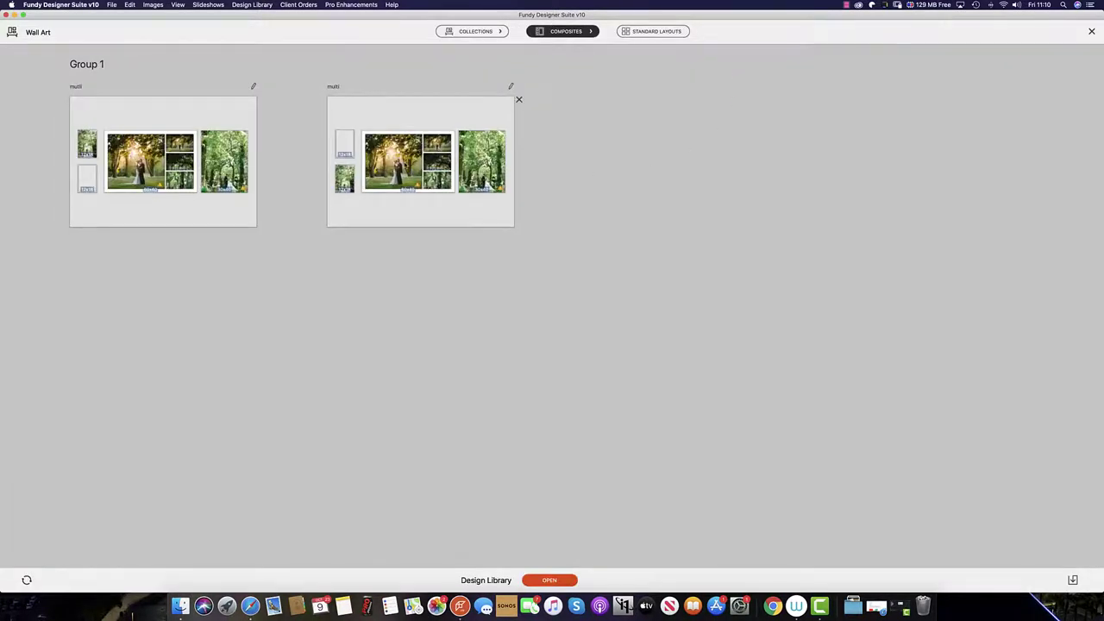
pyautogui.click(406, 167)
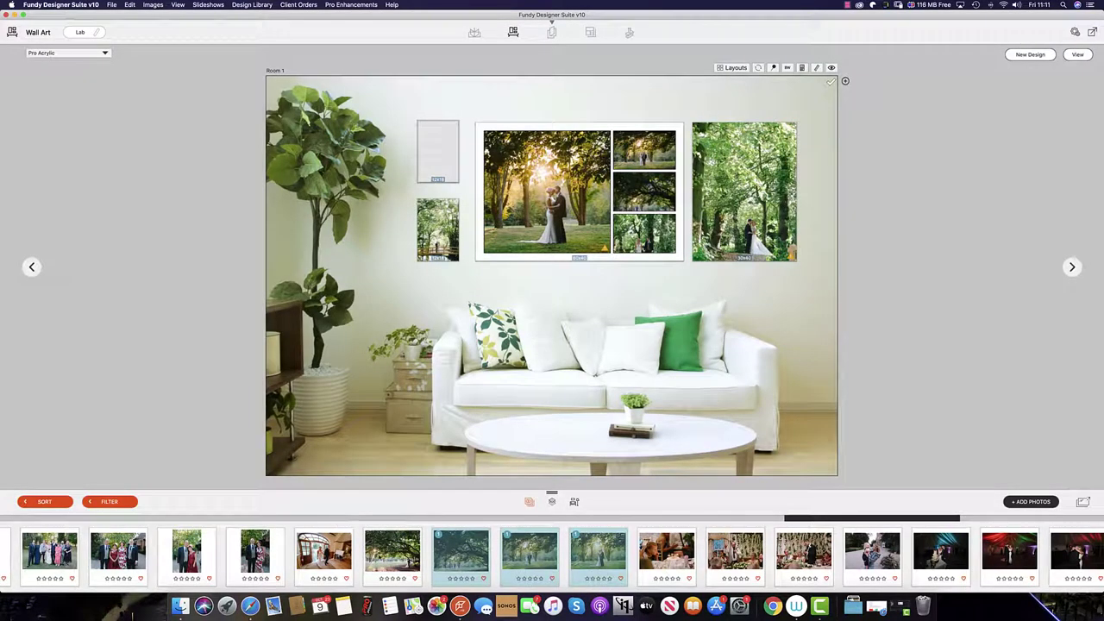
pyautogui.moveTo(394, 558); pyautogui.dragTo(438, 156)
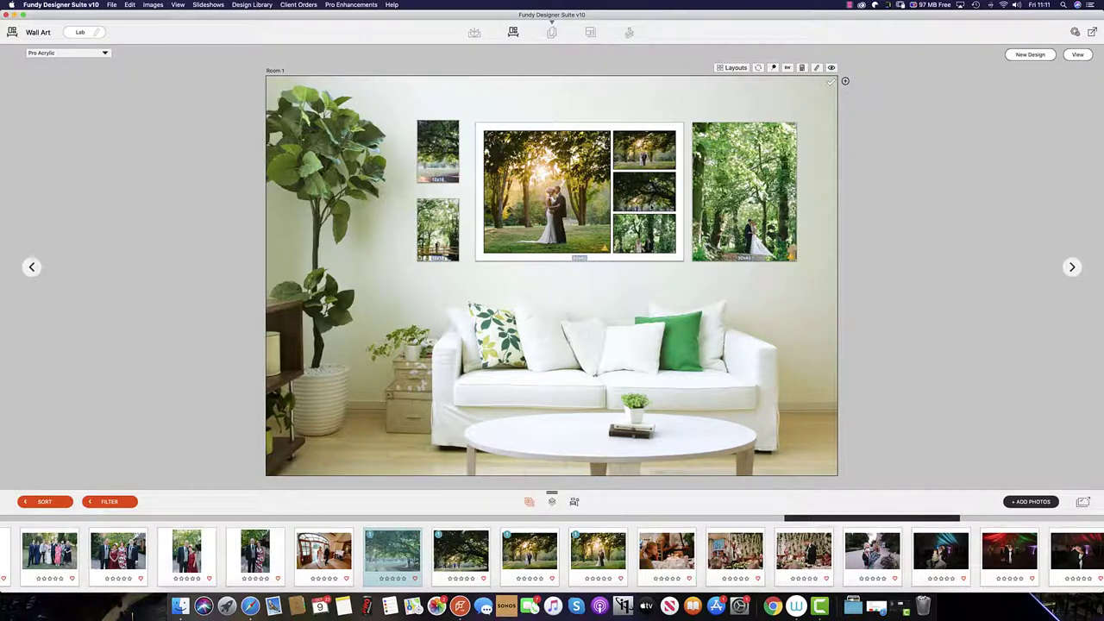
# Hang one photo as a 30x24 print and add 20x15 prints around the sofa.
pyautogui.doubleClick(591, 550)
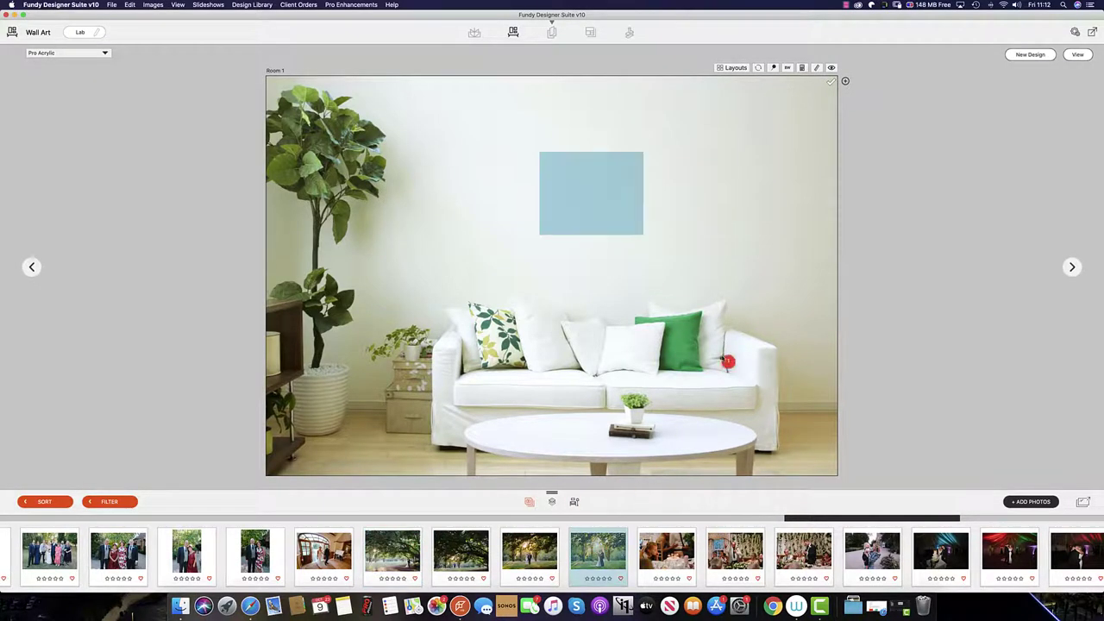
pyautogui.moveTo(533, 552); pyautogui.dragTo(551, 338)
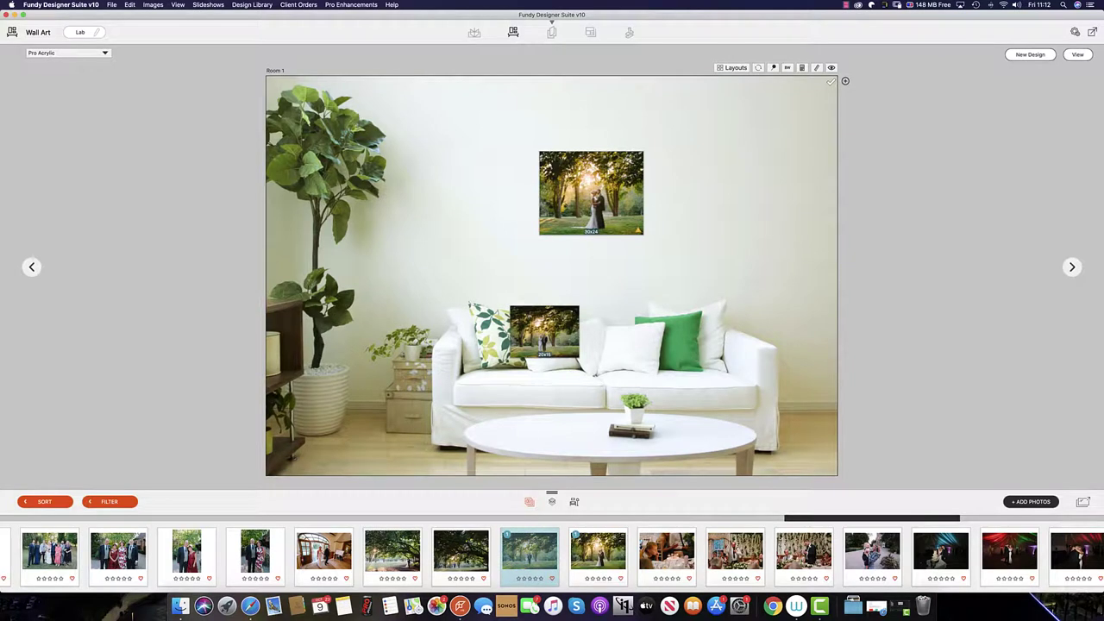
pyautogui.moveTo(461, 552); pyautogui.dragTo(750, 376)
pyautogui.moveTo(392, 551); pyautogui.dragTo(455, 332)
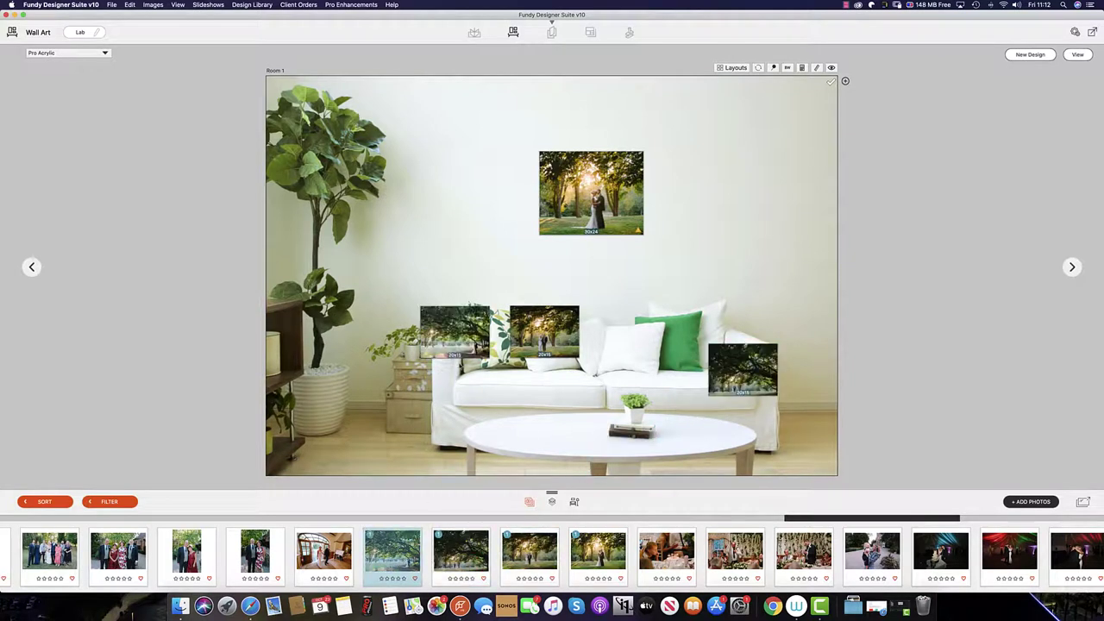
# Place four more photos, including two forest prints, then apply the first saved multi composite.
pyautogui.hscroll(-15, 439, 552)
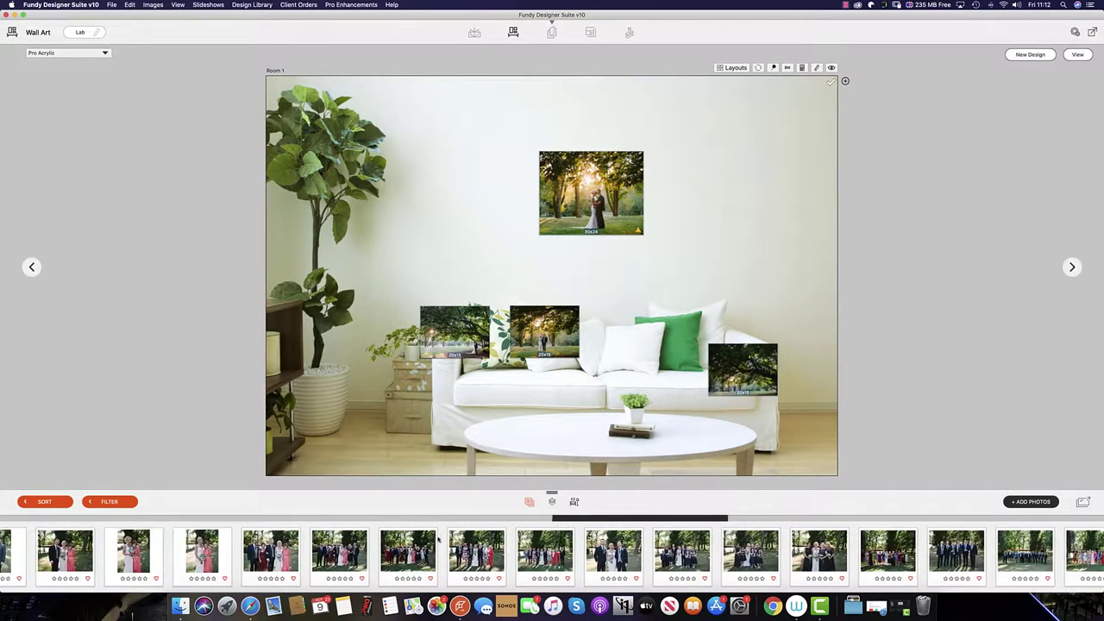
pyautogui.hscroll(-8, 439, 551)
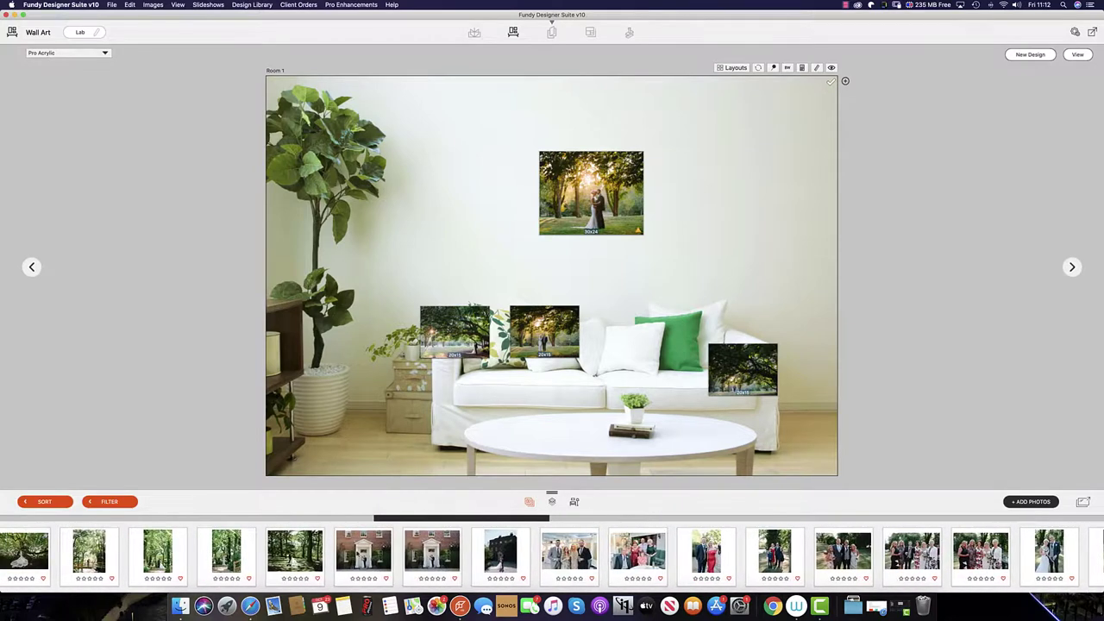
pyautogui.moveTo(314, 548); pyautogui.dragTo(378, 213)
pyautogui.moveTo(246, 543); pyautogui.dragTo(448, 259)
pyautogui.moveTo(164, 559); pyautogui.dragTo(692, 268)
pyautogui.moveTo(310, 556); pyautogui.dragTo(552, 275)
pyautogui.click(727, 68)
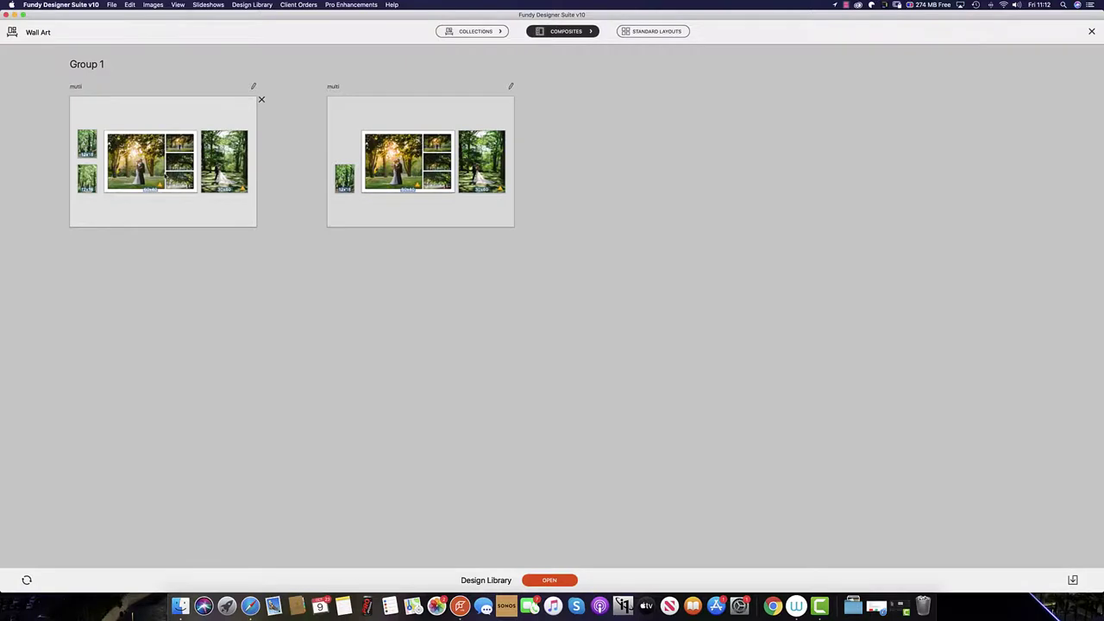
pyautogui.click(165, 175)
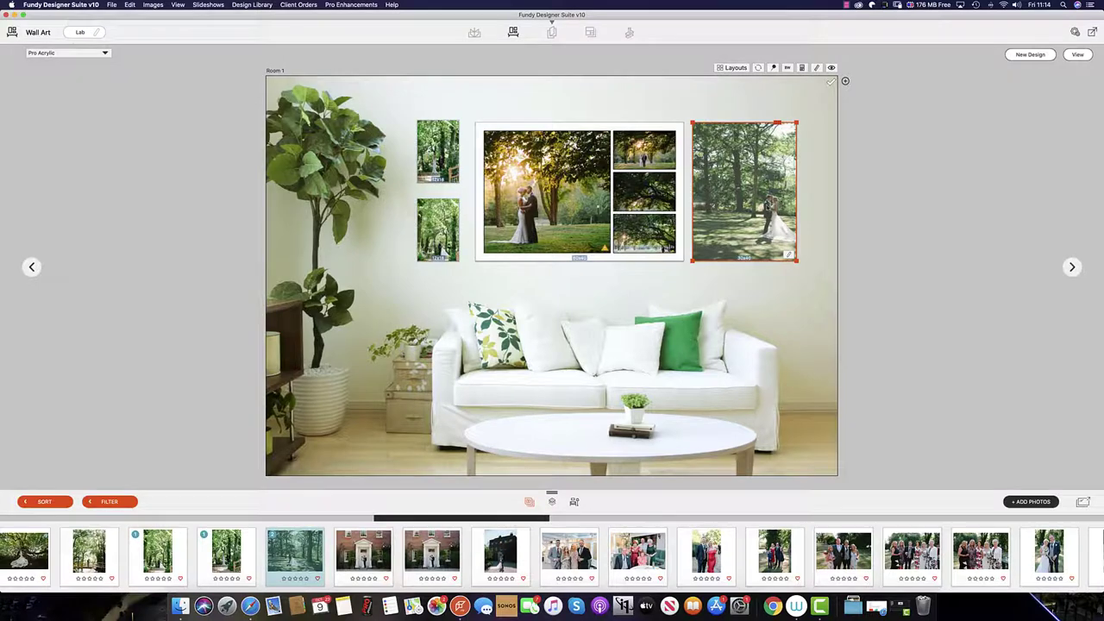
# Change the middle-right photo's aspect ratio, zoom it out, and recentre the large left photo.
pyautogui.doubleClick(581, 196)
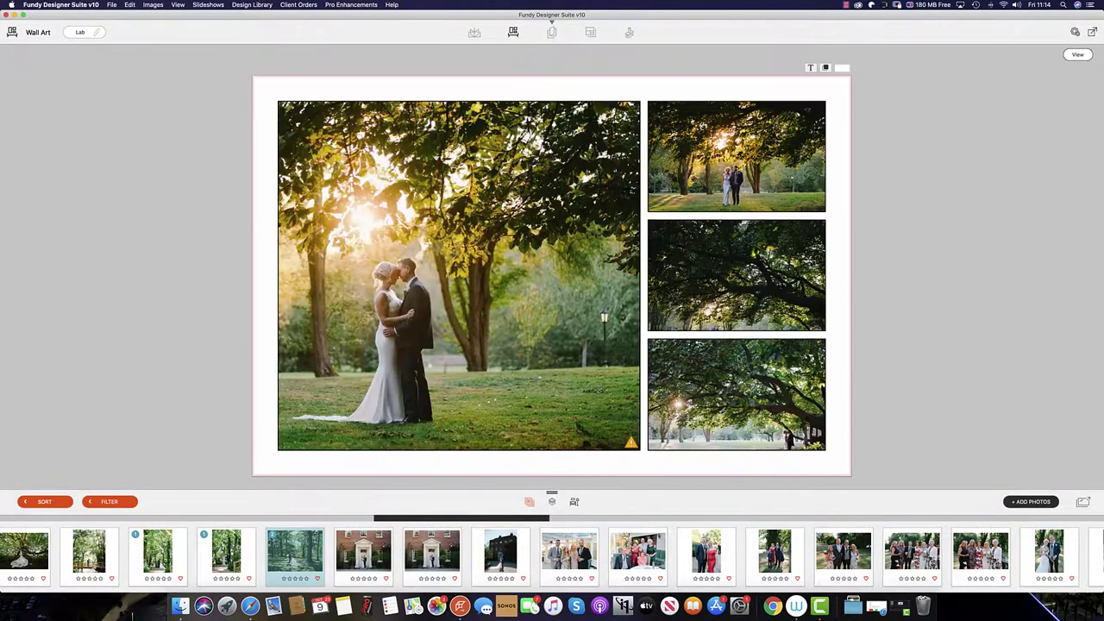
pyautogui.click(707, 339)
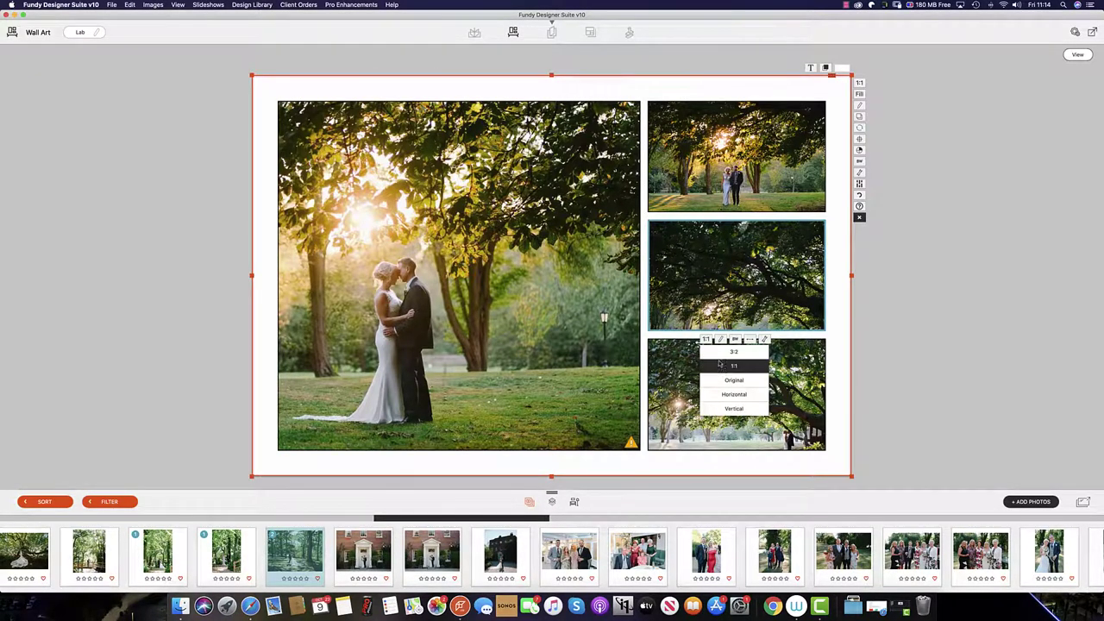
pyautogui.click(733, 367)
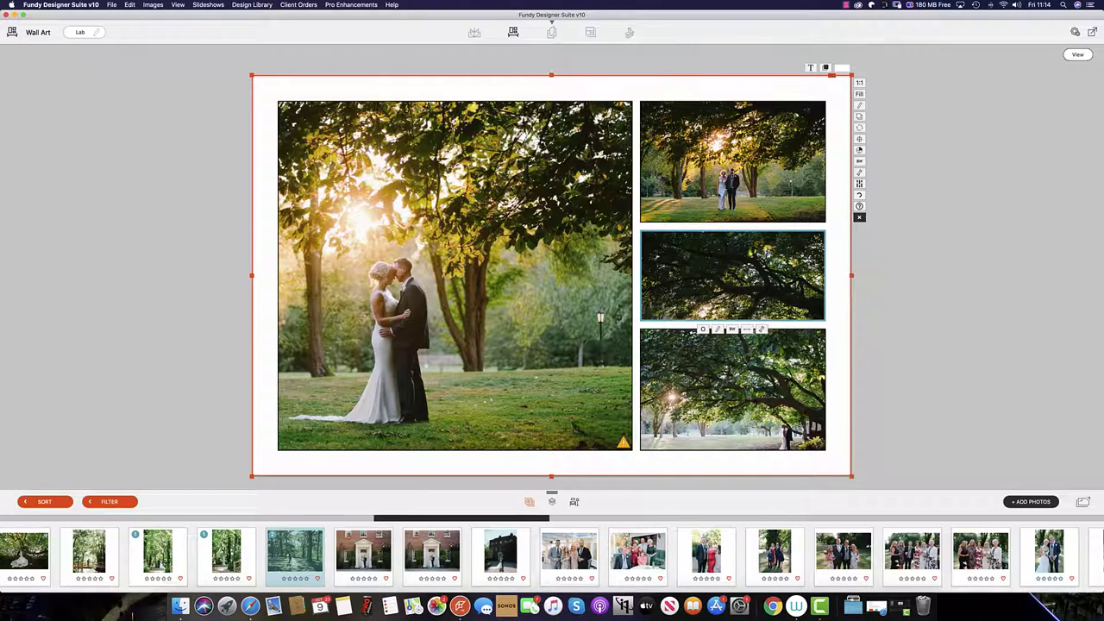
pyautogui.scroll(-3, 735, 284)
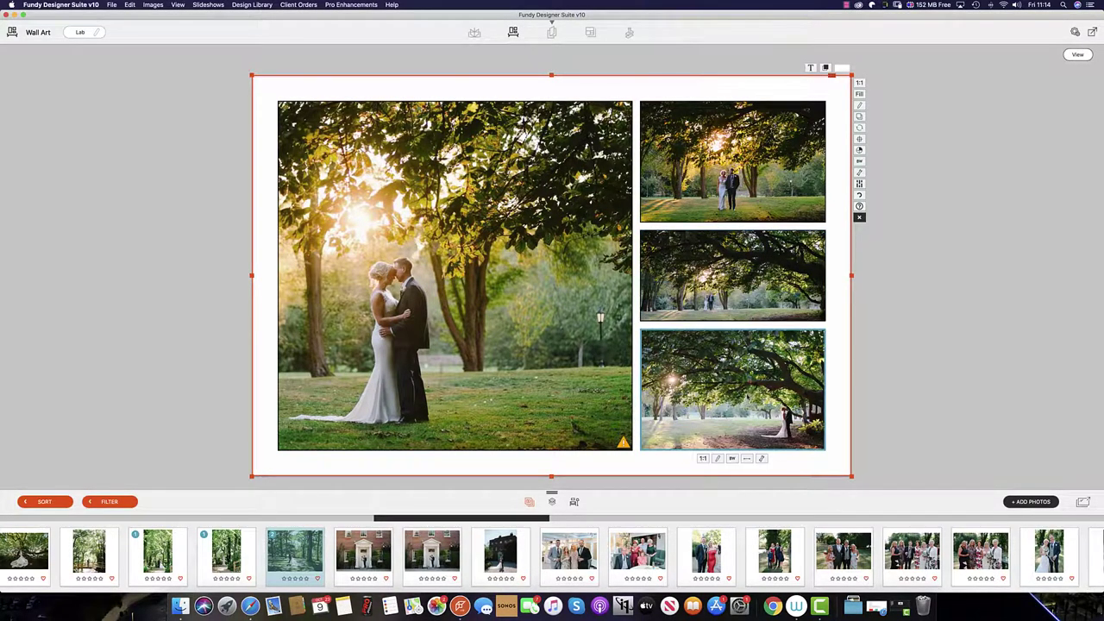
pyautogui.moveTo(485, 259); pyautogui.dragTo(545, 259)
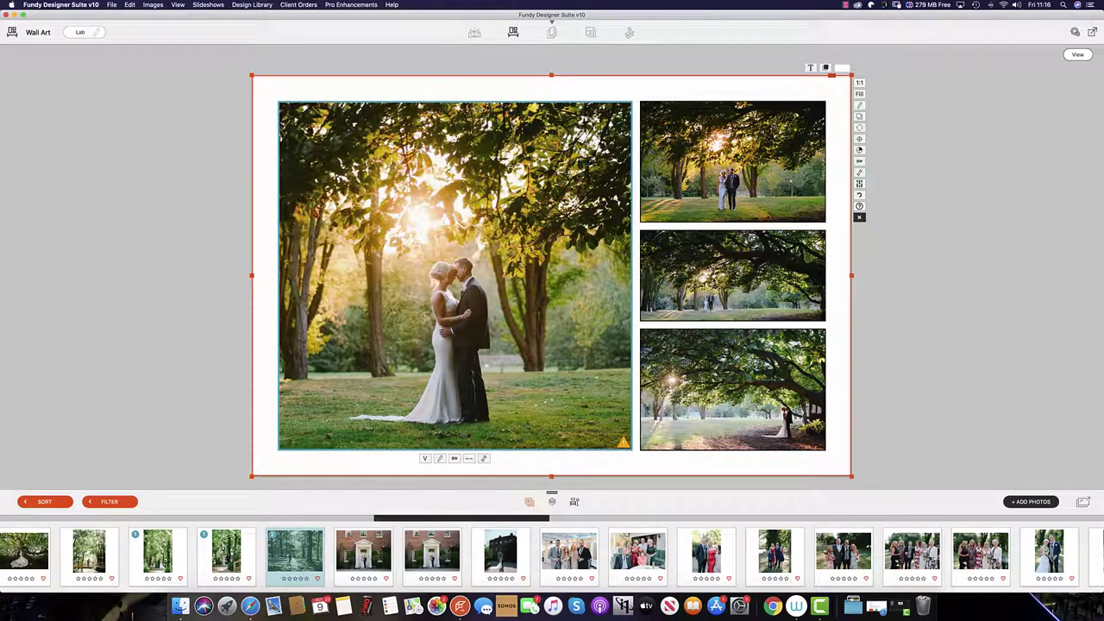
pyautogui.click(1077, 54)
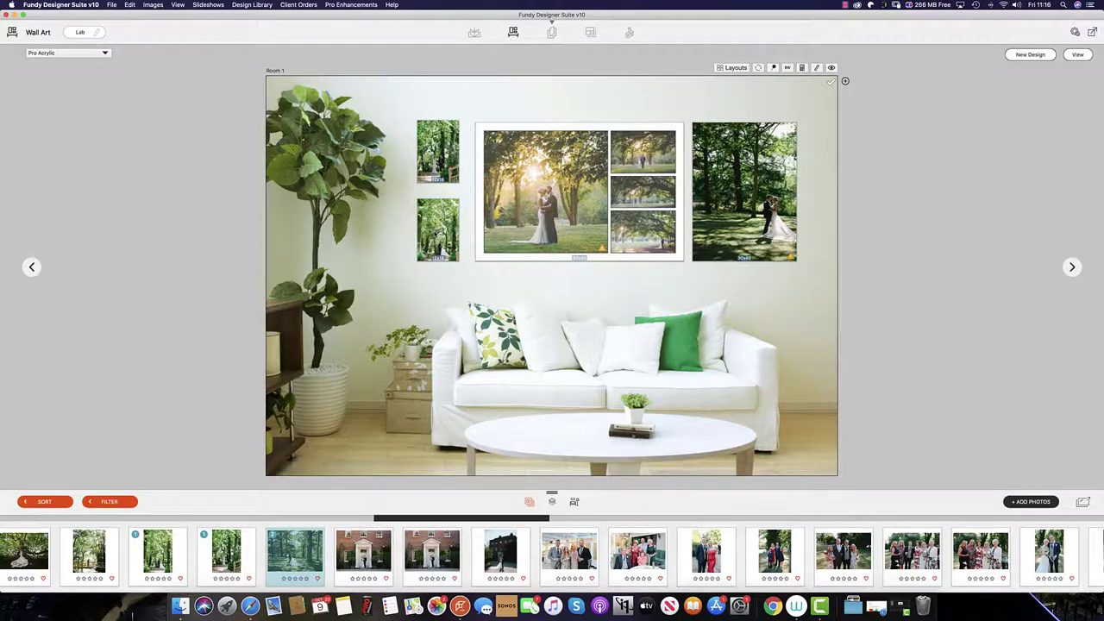
# Drop a photo into the collage and swap cells so the dark tree photo fills the main cell.
pyautogui.moveTo(438, 235); pyautogui.dragTo(742, 216)
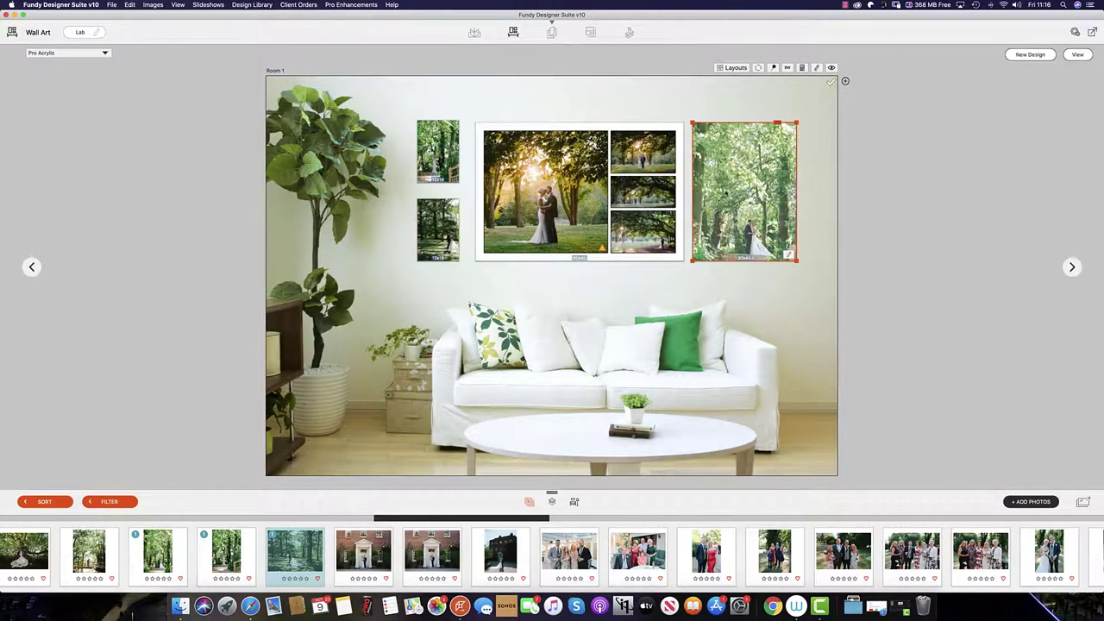
pyautogui.click(580, 191)
pyautogui.moveTo(580, 192); pyautogui.dragTo(535, 189)
pyautogui.moveTo(633, 153); pyautogui.dragTo(664, 207)
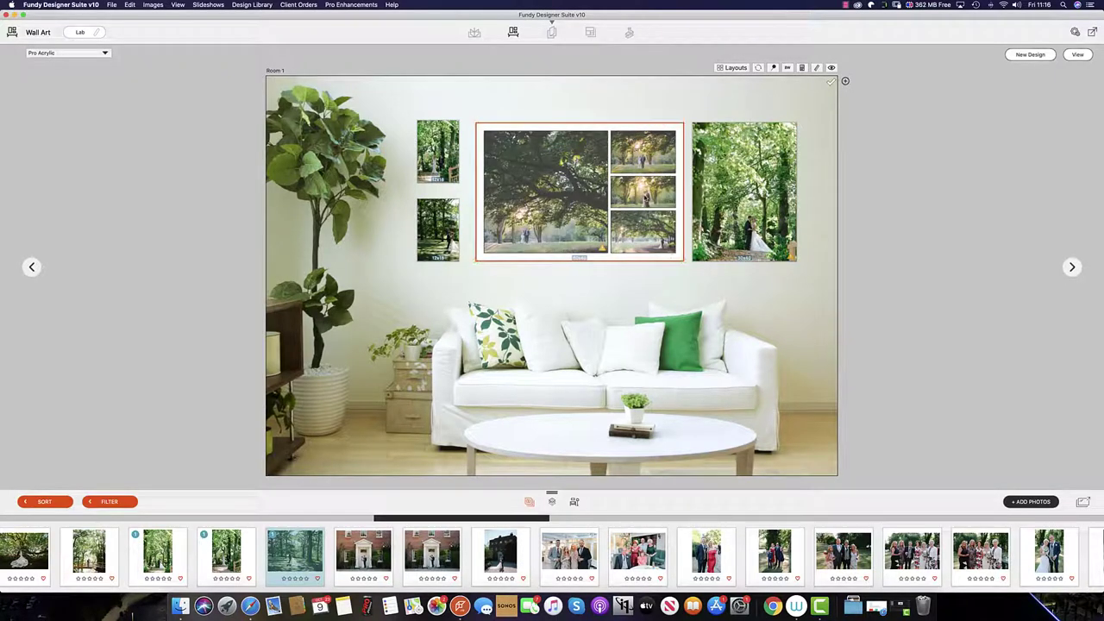
pyautogui.moveTo(638, 151); pyautogui.dragTo(442, 159)
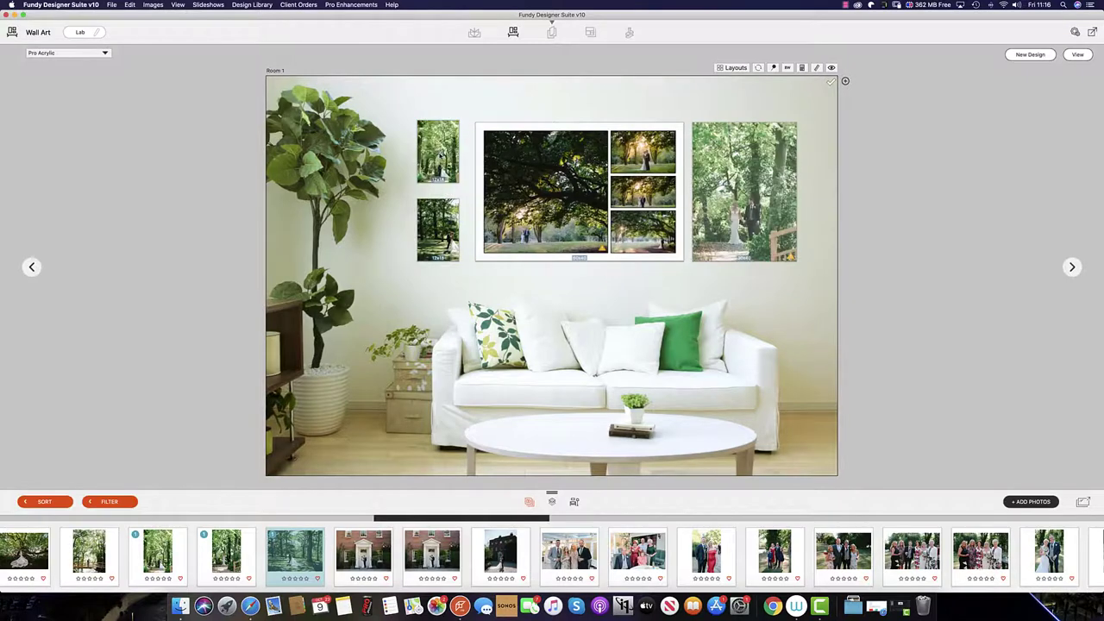
pyautogui.click(552, 204)
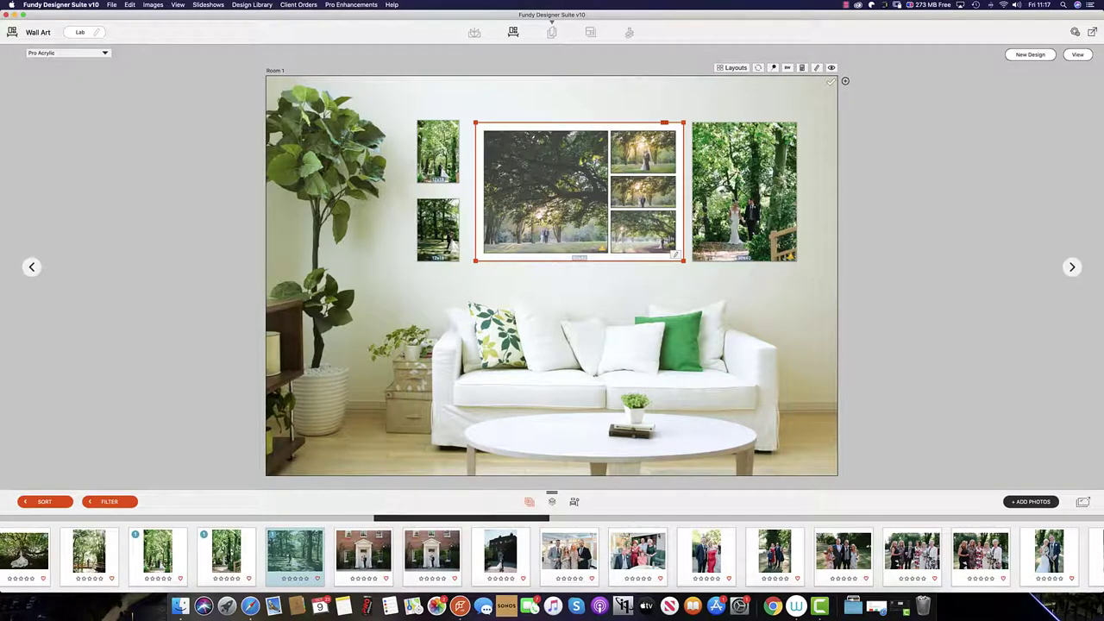
# Put the dark brick-house couple photo into the right-hand print.
pyautogui.press('Tab')
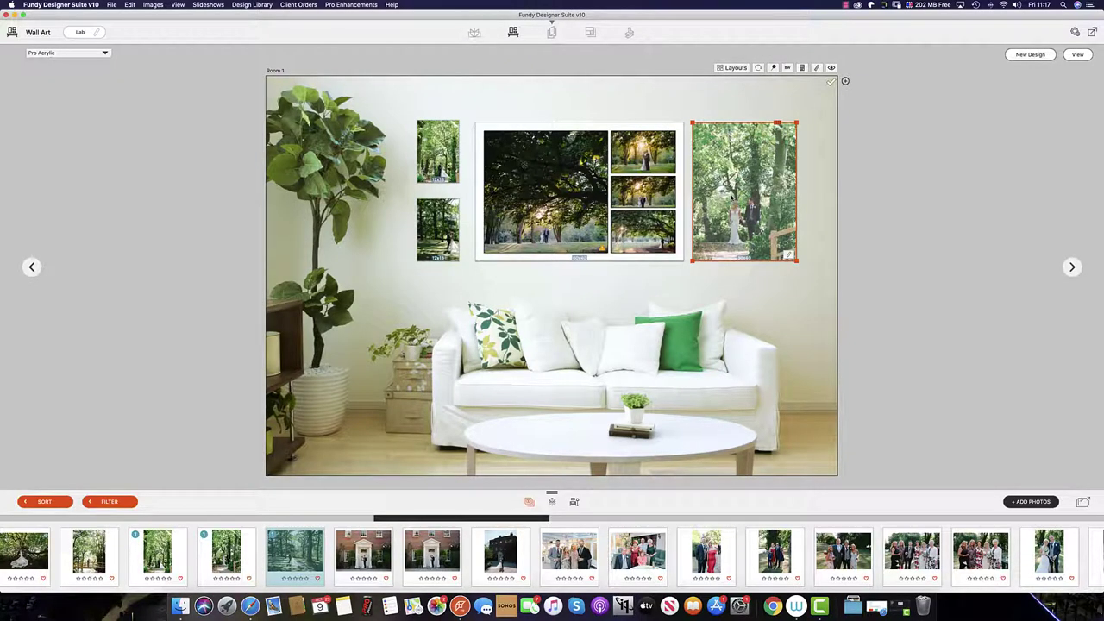
pyautogui.click(500, 553)
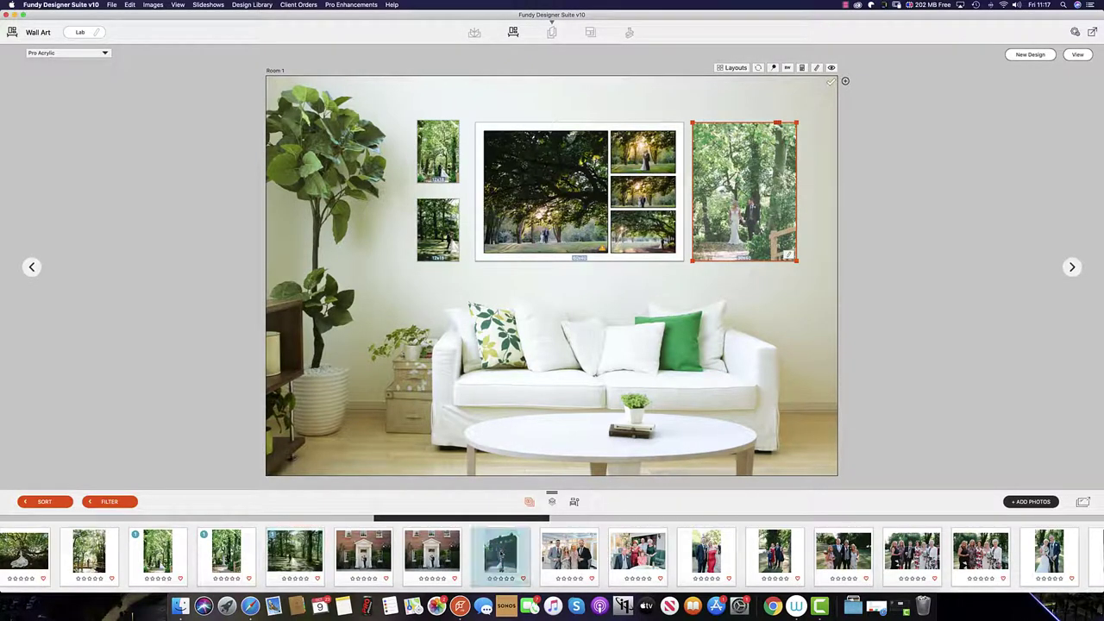
pyautogui.moveTo(501, 552); pyautogui.dragTo(758, 188)
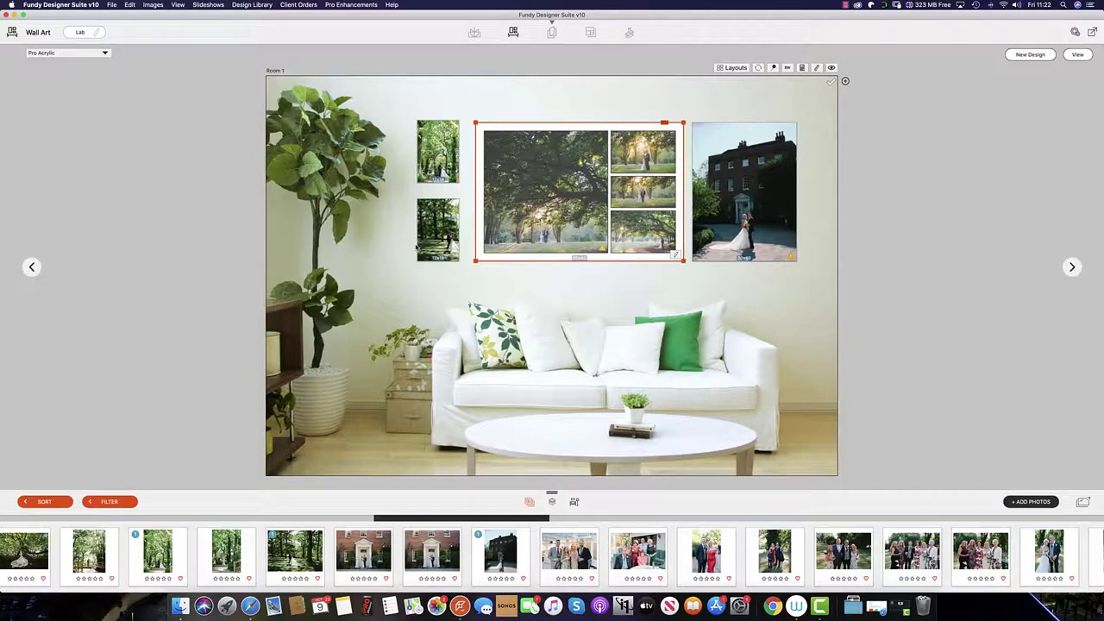
# Delete the collage's middle-right photo and add the brick-house, group and couple-in-woods photos.
pyautogui.doubleClick(618, 201)
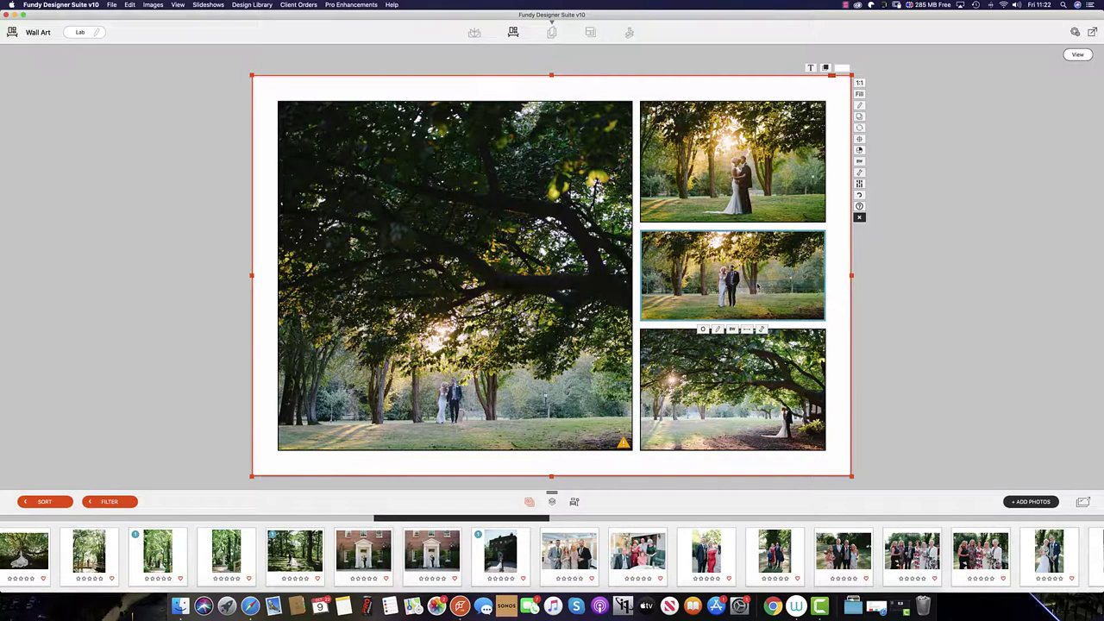
pyautogui.click(746, 330)
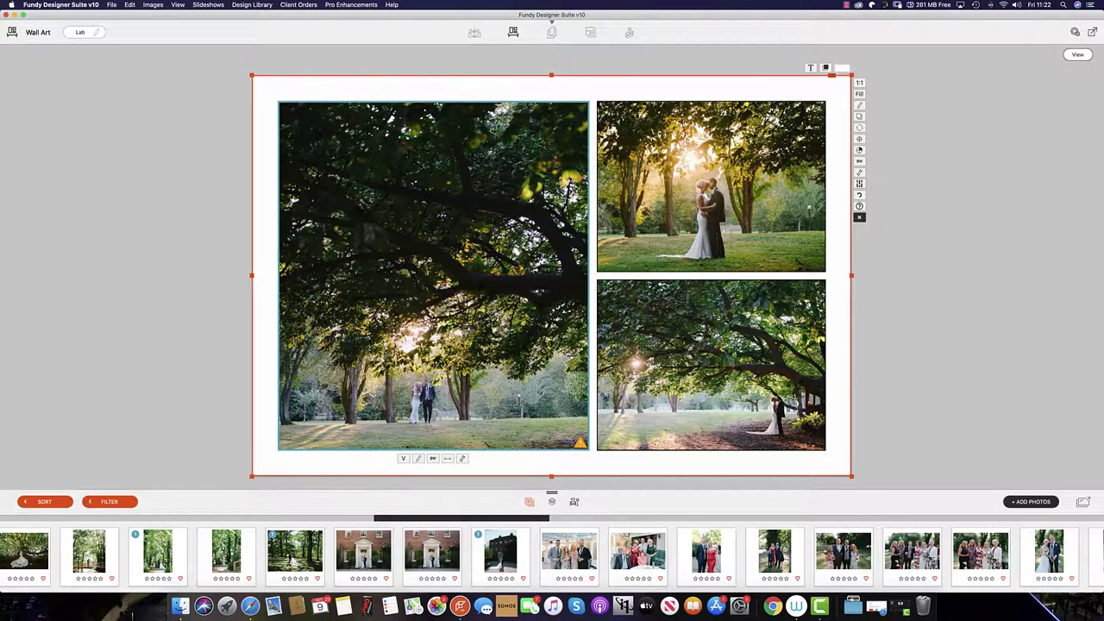
pyautogui.click(666, 316)
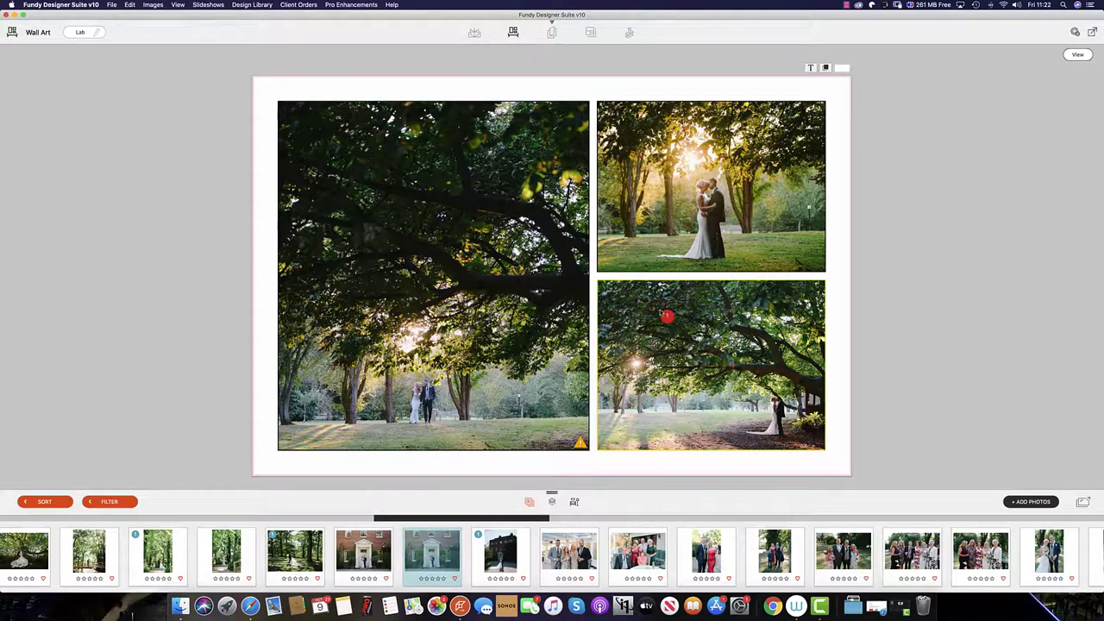
pyautogui.click(681, 289)
pyautogui.click(828, 530)
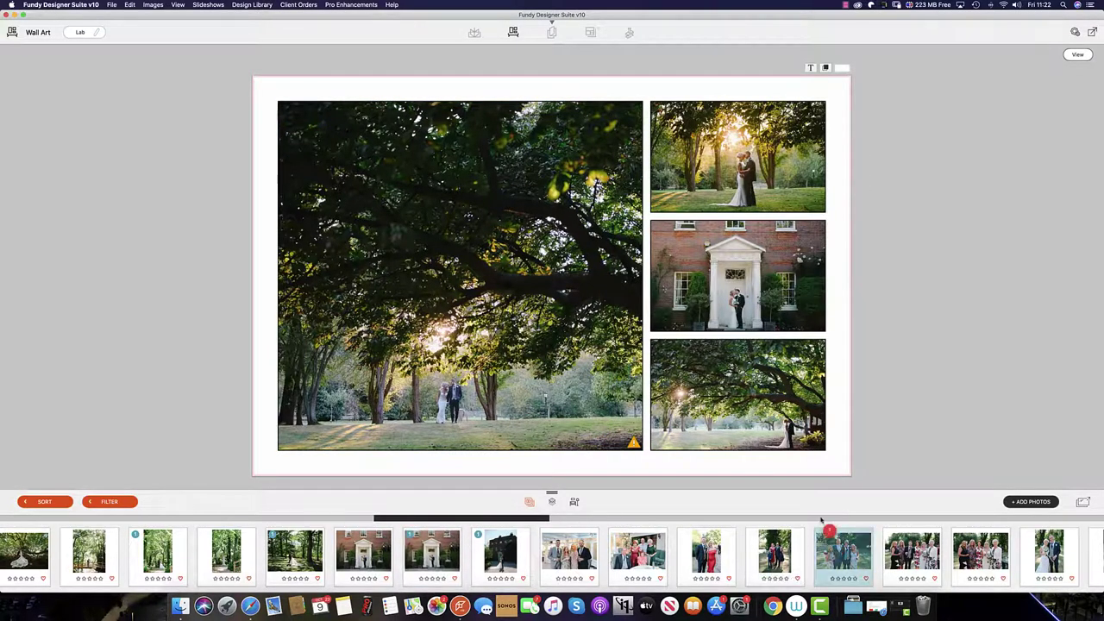
pyautogui.moveTo(821, 521); pyautogui.dragTo(731, 345)
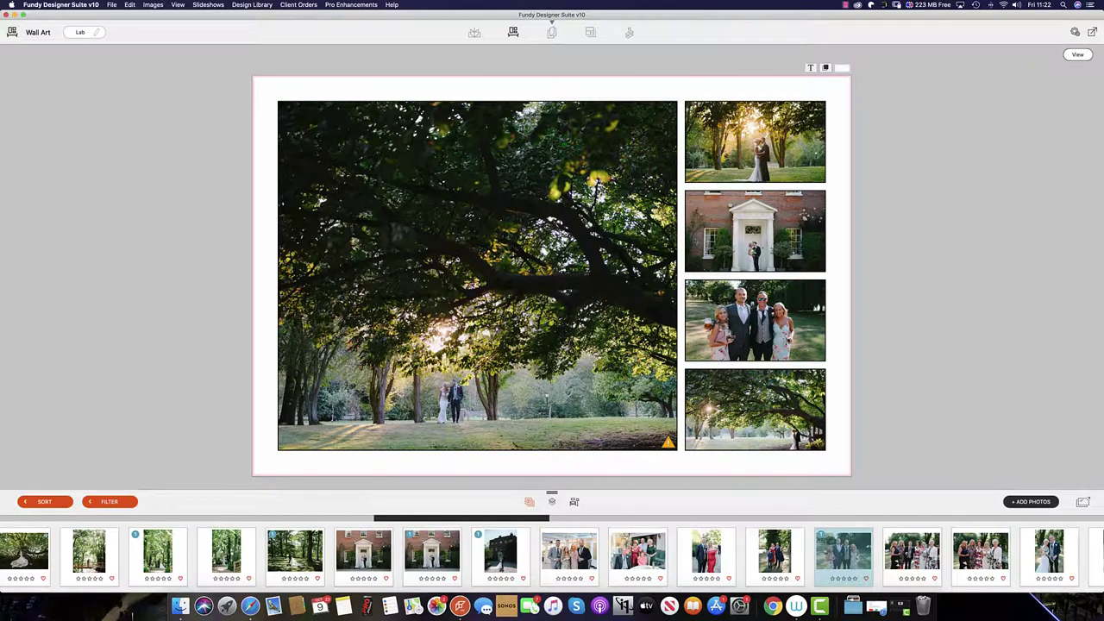
pyautogui.moveTo(294, 552); pyautogui.dragTo(677, 362)
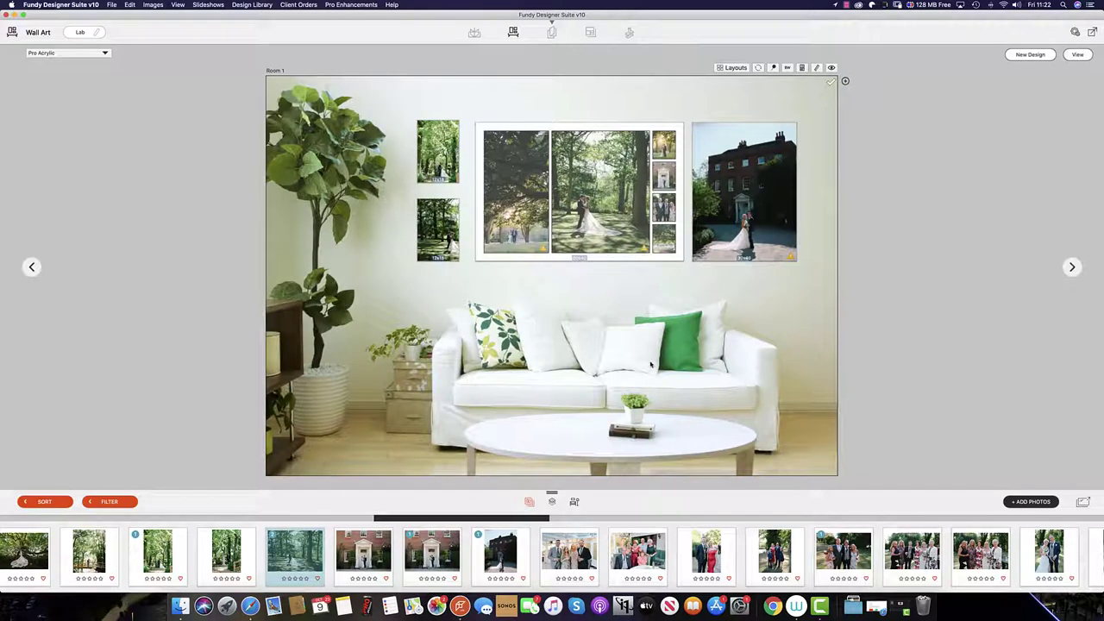
# Widen the left and right-hand columns and rebalance the right-hand photo heights in the collage.
pyautogui.doubleClick(663, 176)
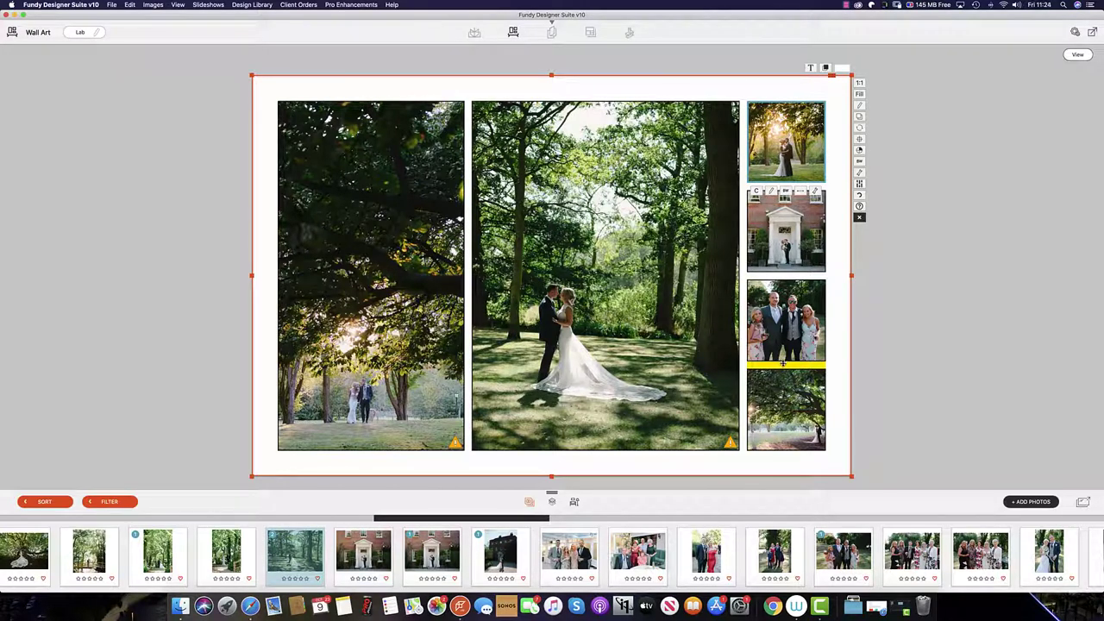
pyautogui.moveTo(783, 363); pyautogui.dragTo(783, 337)
pyautogui.moveTo(740, 262); pyautogui.dragTo(685, 261)
pyautogui.moveTo(772, 185); pyautogui.dragTo(771, 208)
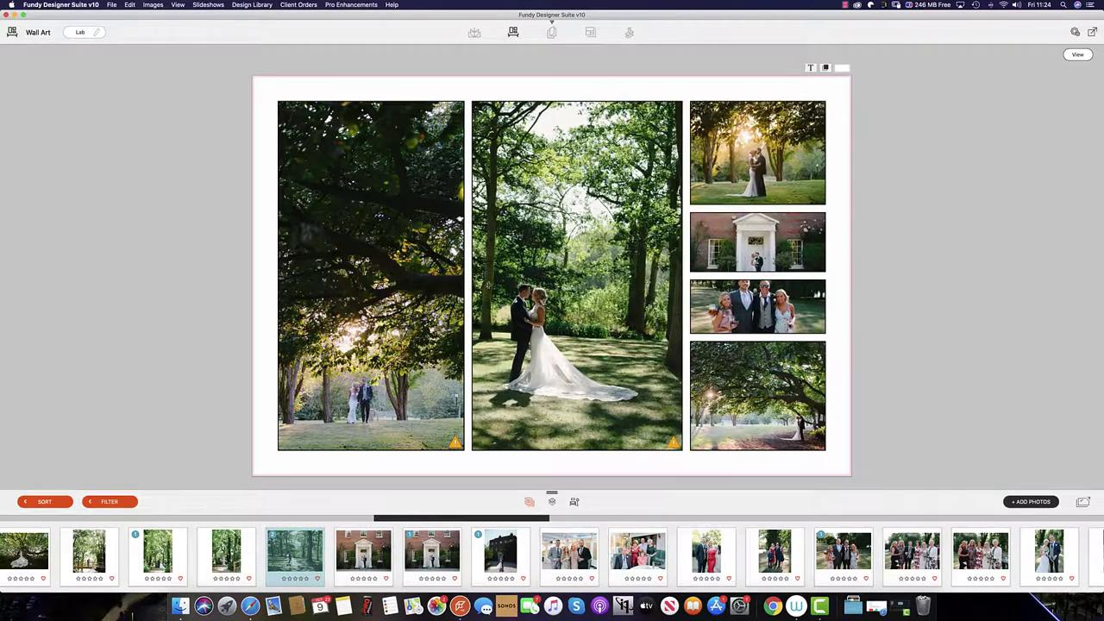
pyautogui.moveTo(469, 285); pyautogui.dragTo(499, 286)
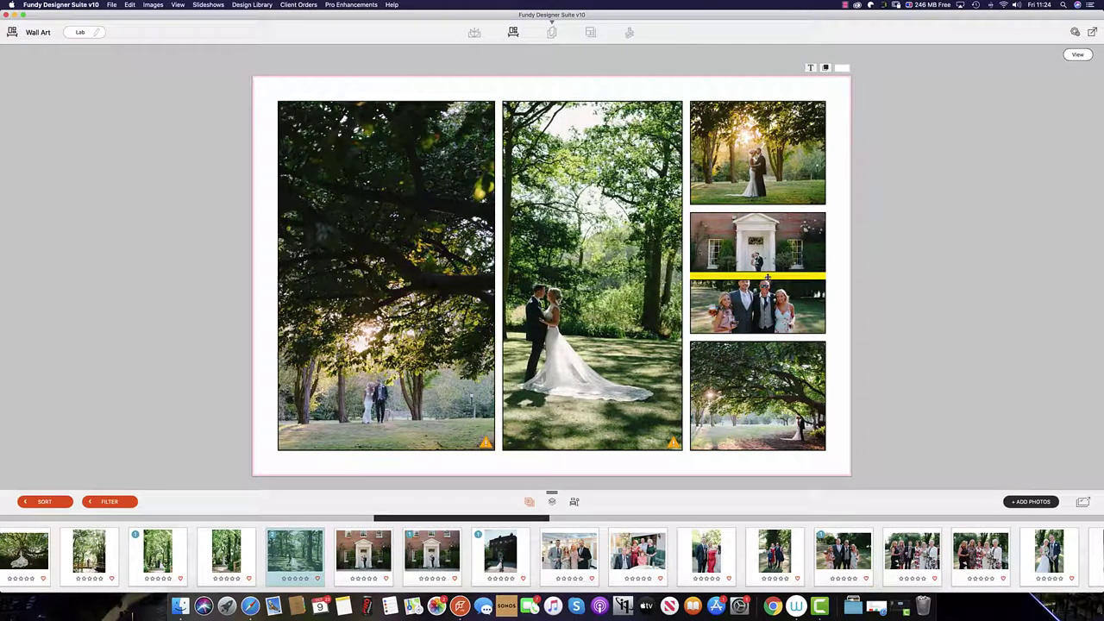
pyautogui.moveTo(758, 275); pyautogui.dragTo(772, 329)
pyautogui.click(1078, 55)
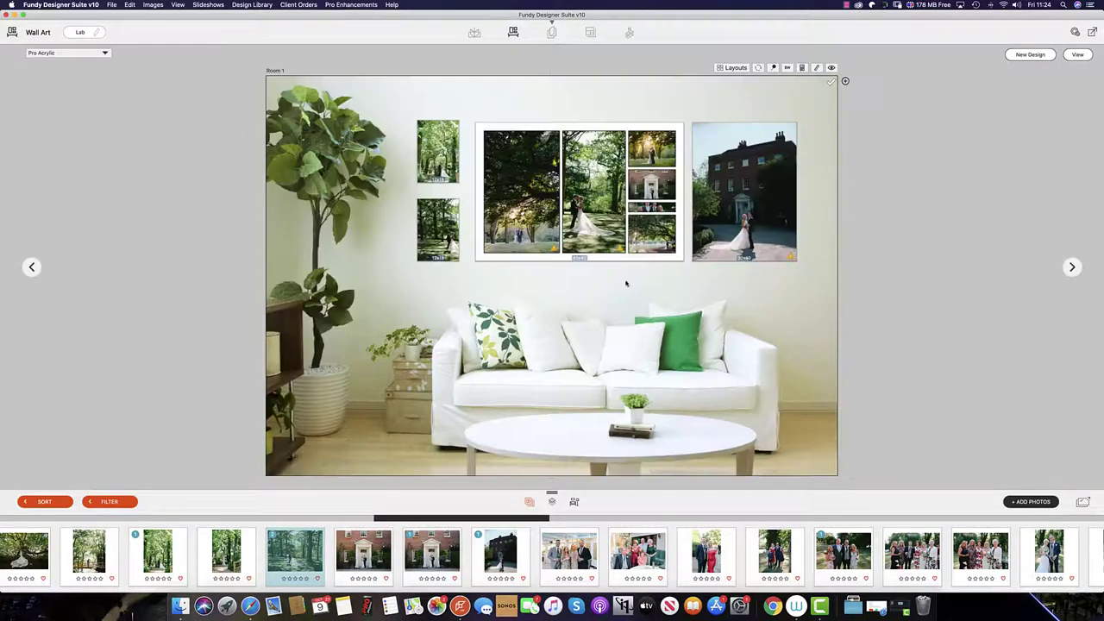